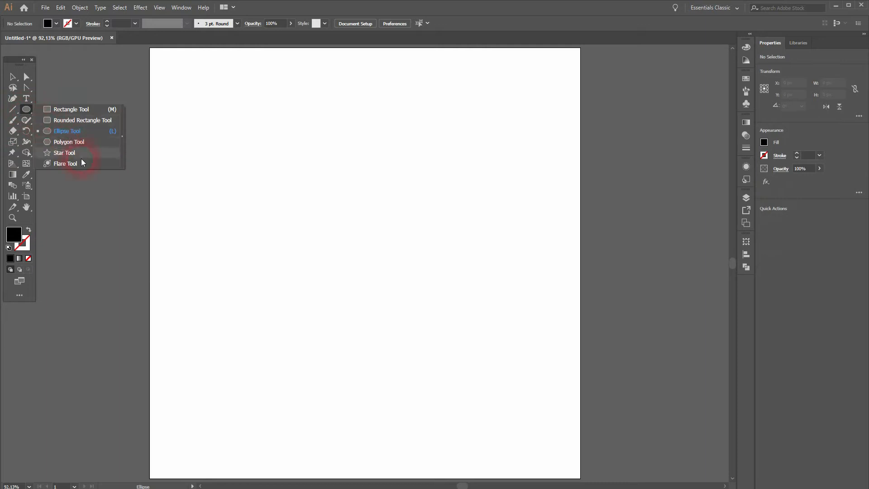
Step: Draw a circle about 376 px in diameter and centre it horizontally and vertically on the artboard
left_click_drag(294, 171, 500, 373)
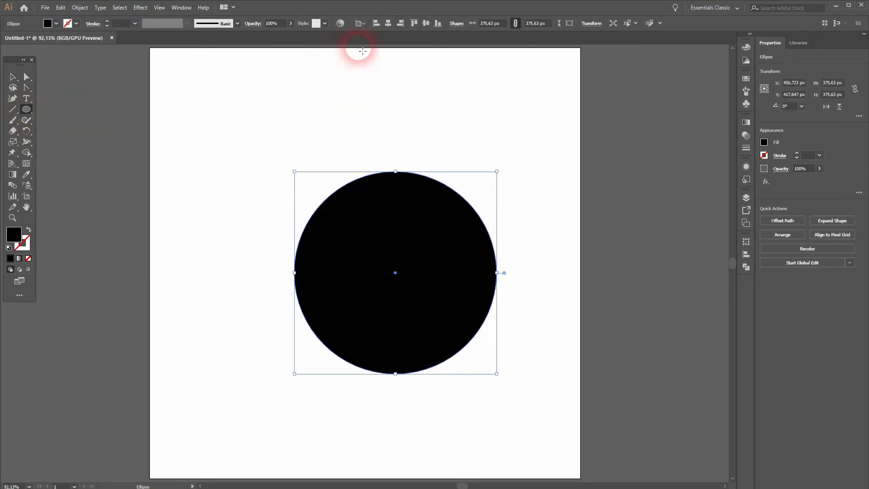
left_click(388, 23)
left_click(425, 23)
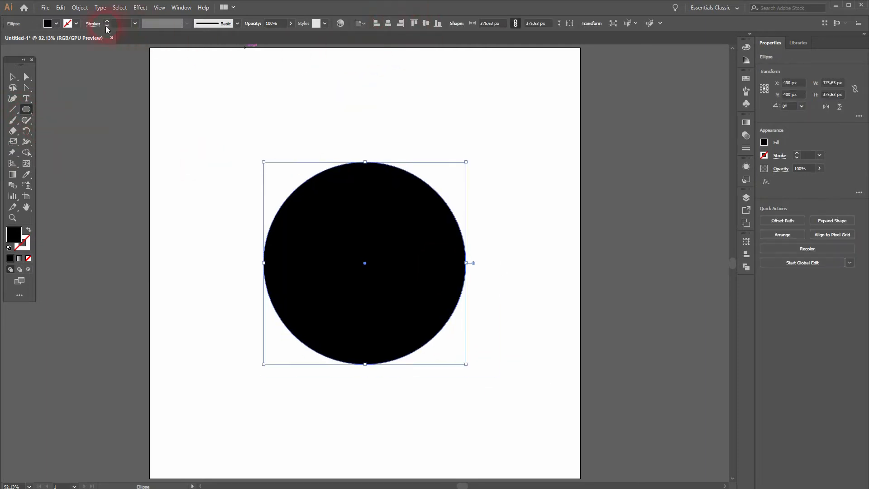
Step: Fill the circle with an orange swatch, shift its hue to yellow-orange F4B321, and deselect it
left_click(56, 24)
left_click(32, 49)
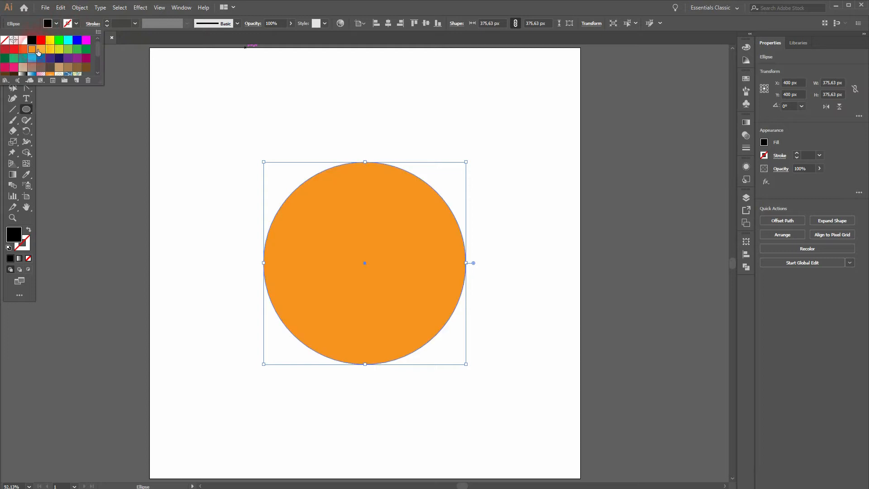
double_click(14, 236)
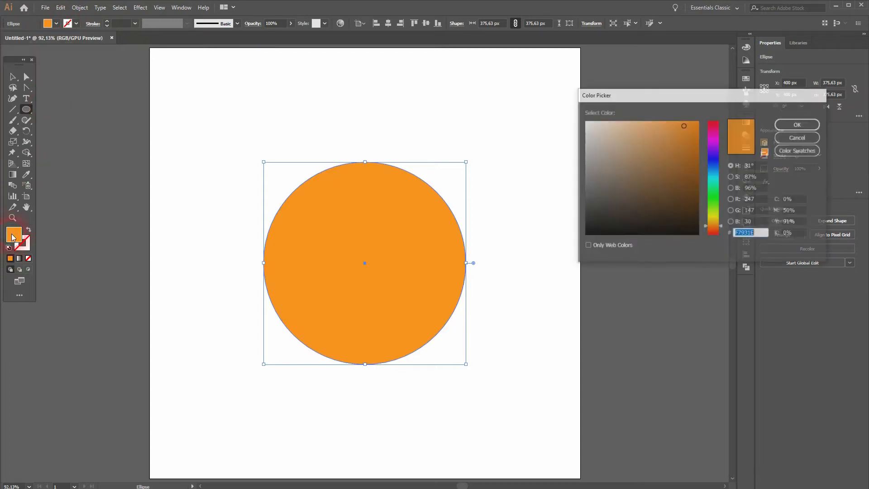
left_click(716, 222)
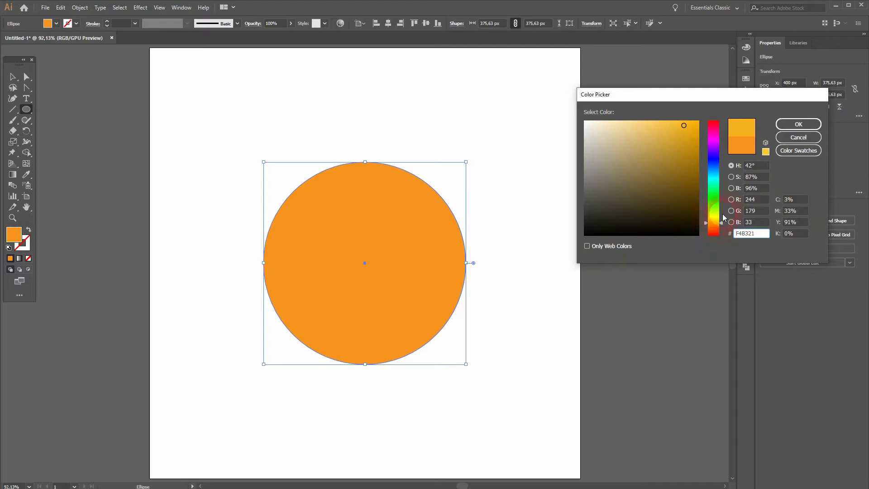
left_click(787, 127)
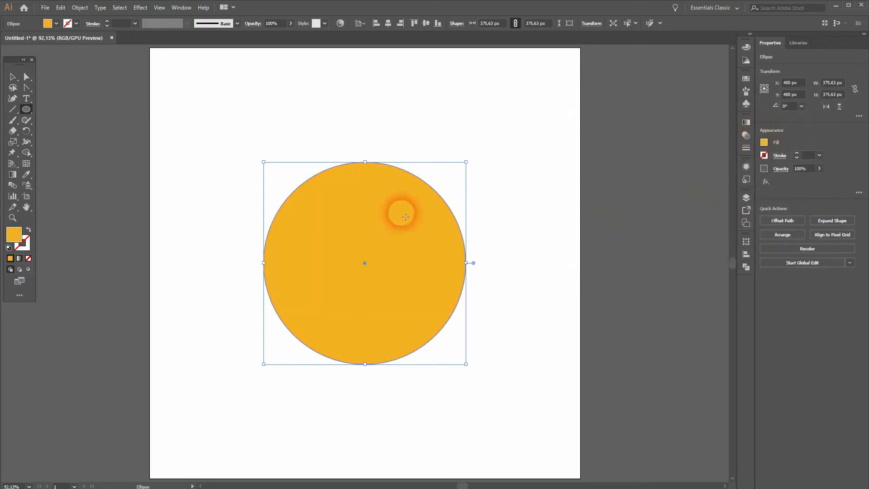
left_click(14, 77)
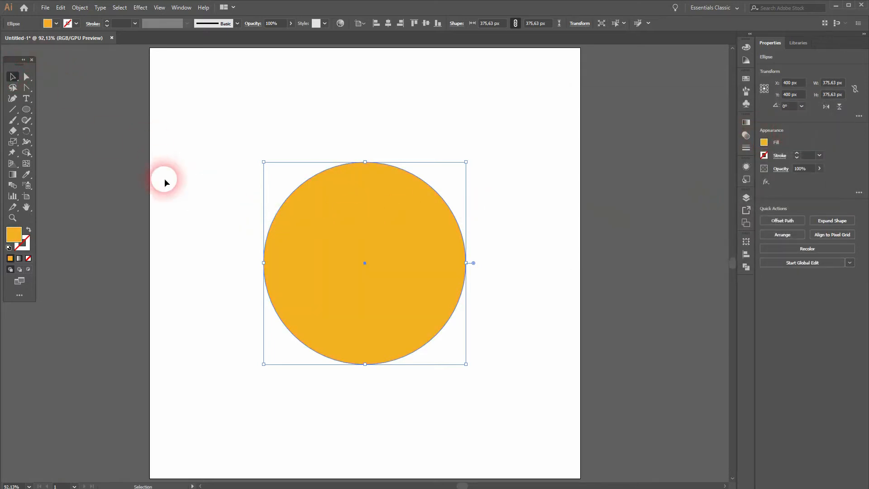
left_click(165, 178)
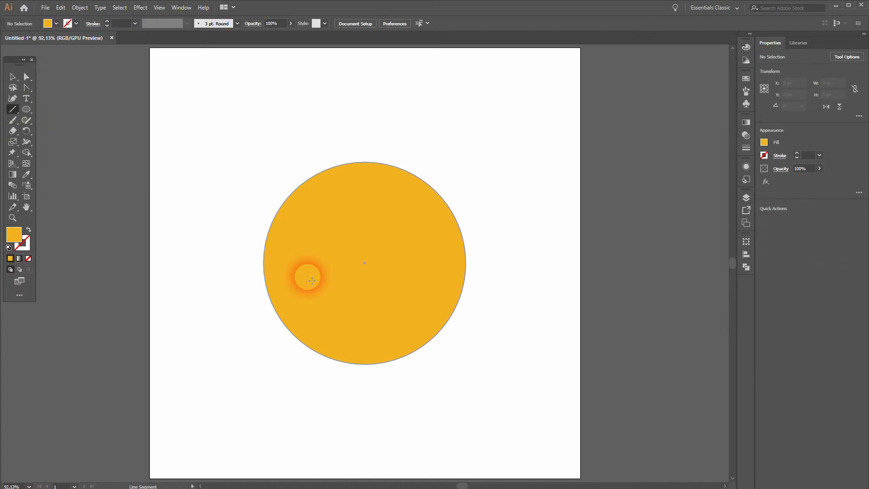
Step: Draw a horizontal line about 204 px long across the lower part of the circle with a black stroke
left_click_drag(312, 296, 422, 298)
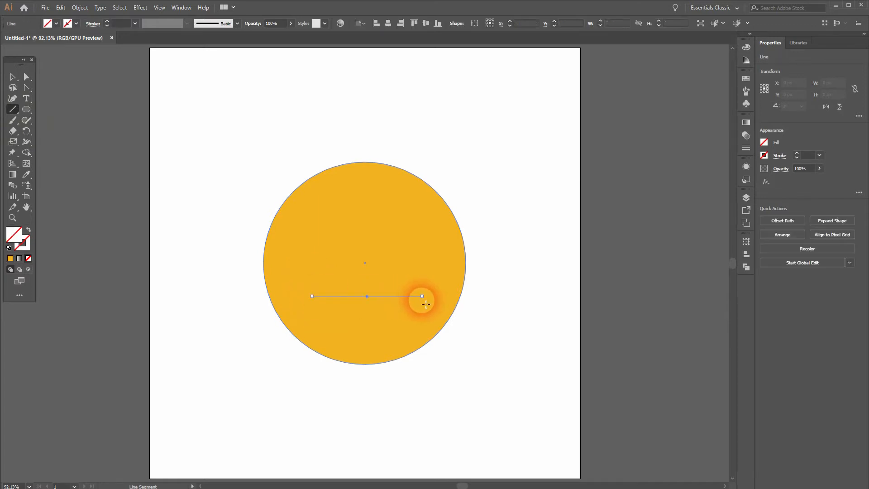
left_click(76, 23)
left_click(31, 39)
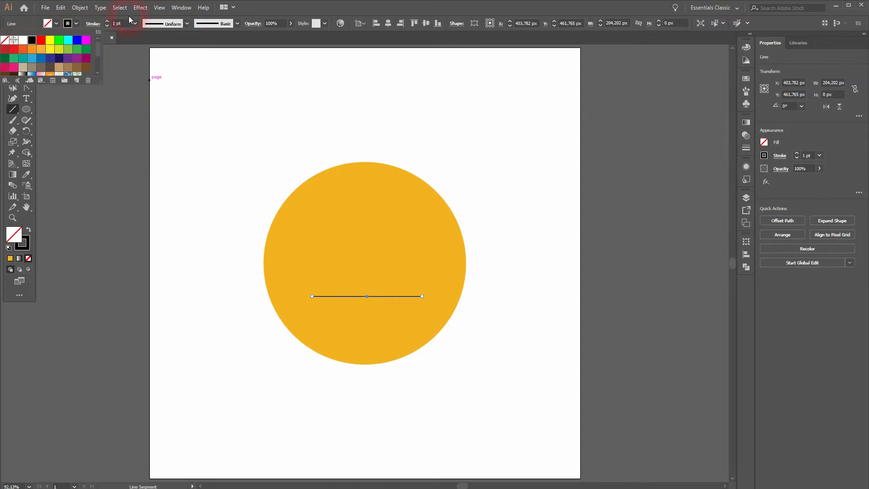
Step: Set the mouth line's stroke weight to 10 pt
left_click(106, 21)
left_click(106, 21)
left_click(105, 21)
left_click(106, 22)
left_click(106, 21)
left_click(106, 21)
left_click(106, 21)
left_click(106, 21)
left_click(107, 22)
left_click(106, 22)
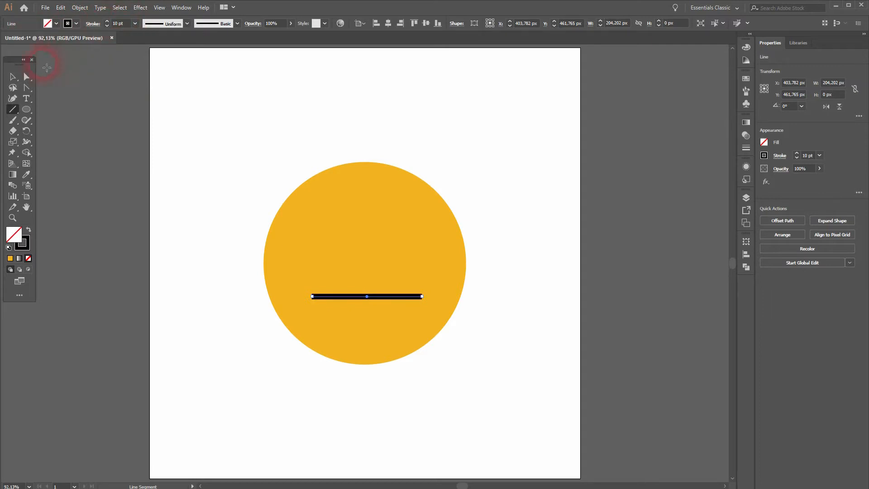
Step: Bend the middle of the line downward with the Anchor Point tool into a smile curve about 75 px high
left_click(16, 79)
left_click_drag(27, 88, 73, 121)
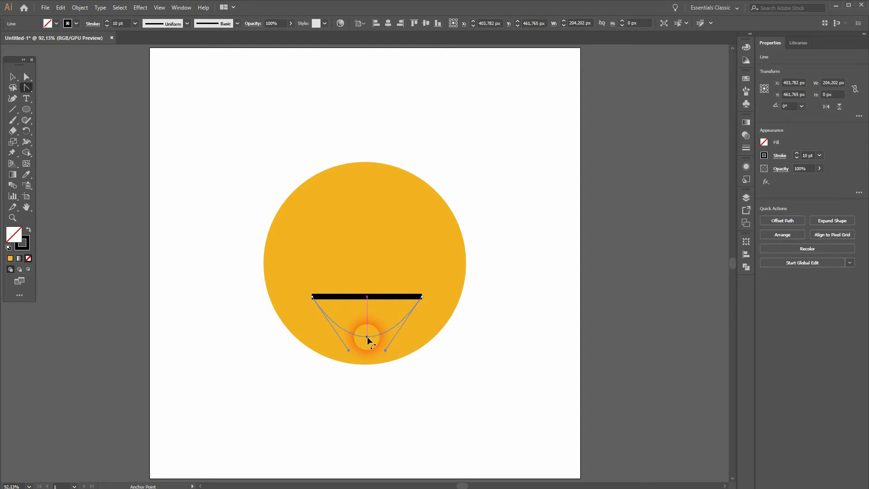
left_click_drag(367, 337, 367, 339)
Step: Align the horizontal centres of the smile curve and the circle, and deselect both
left_click(15, 79)
left_click(203, 302)
left_click_drag(236, 386, 444, 286)
left_click(388, 24)
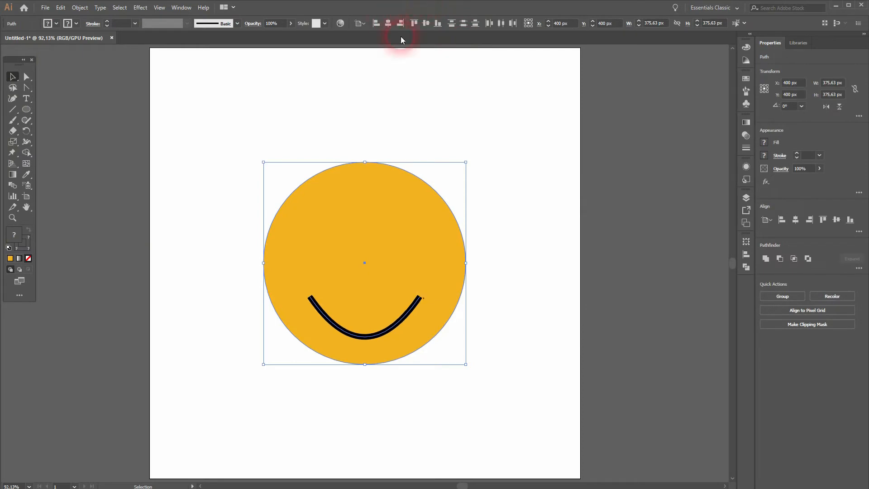
left_click(532, 306)
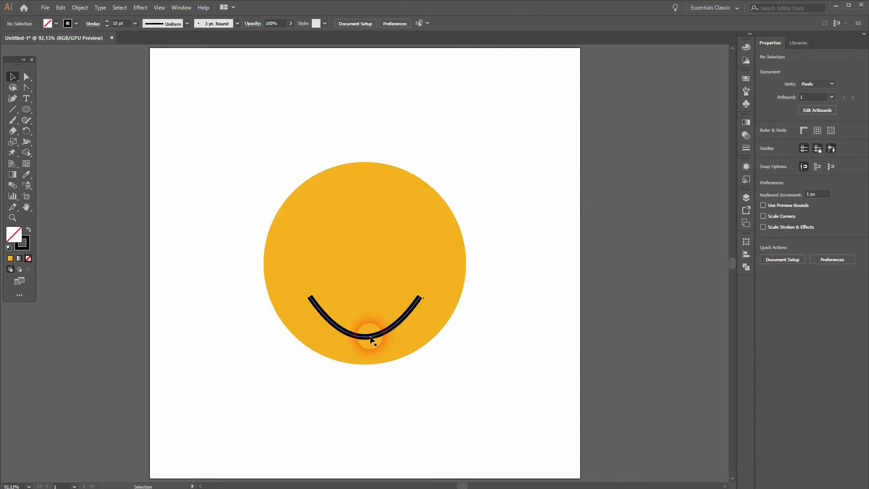
Step: Close the smile with a straight upper edge between its two endpoints using the Pen tool
left_click(337, 320)
left_click(119, 227)
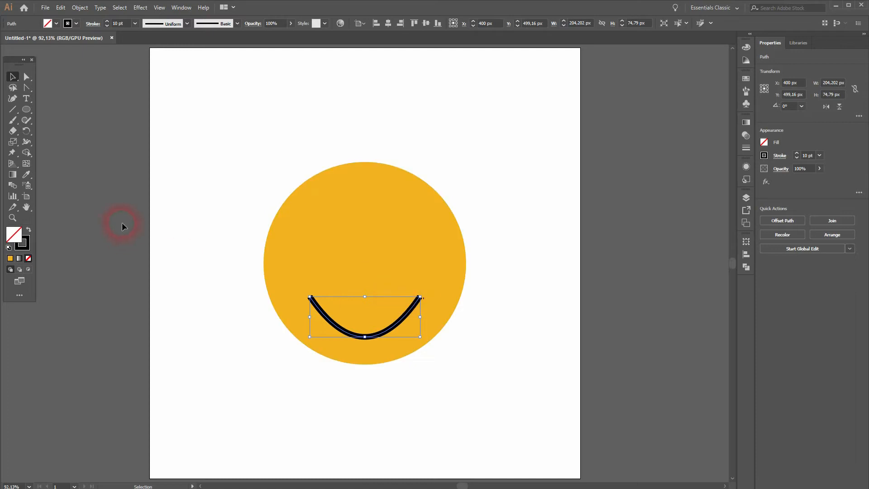
left_click_drag(29, 89, 70, 92)
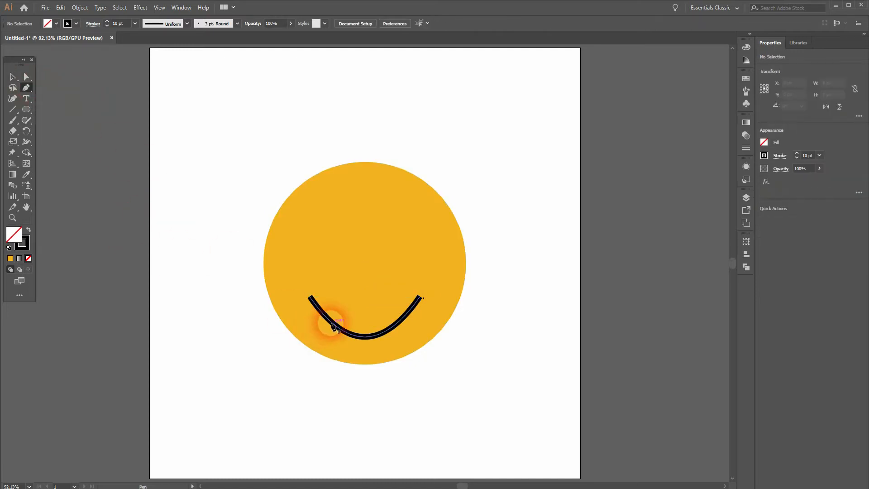
left_click(309, 298)
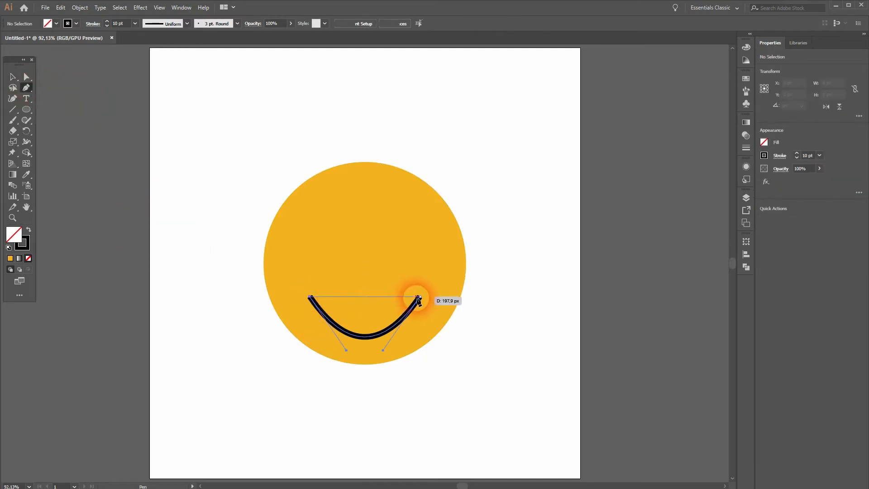
left_click(420, 297)
left_click(15, 77)
left_click(162, 295)
Step: Give the mouth outline round caps and round corner joins in the stroke settings
scroll(347, 318, "up", 1)
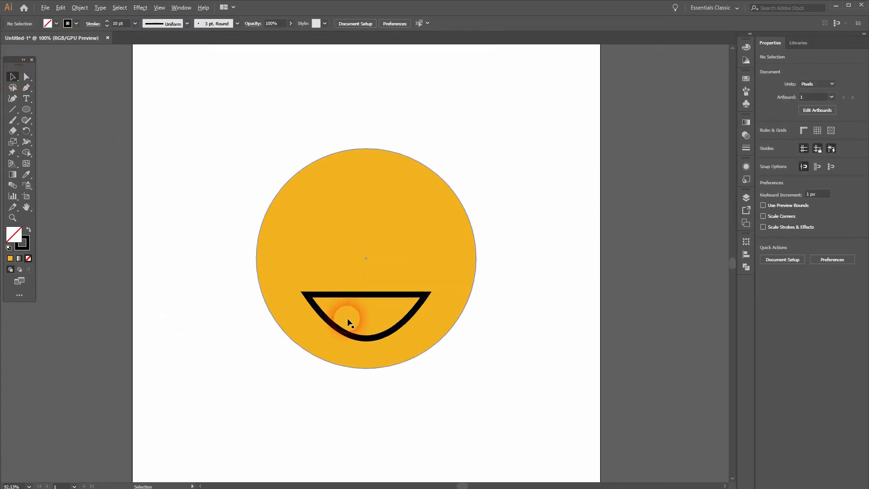
scroll(348, 322, "up", 1)
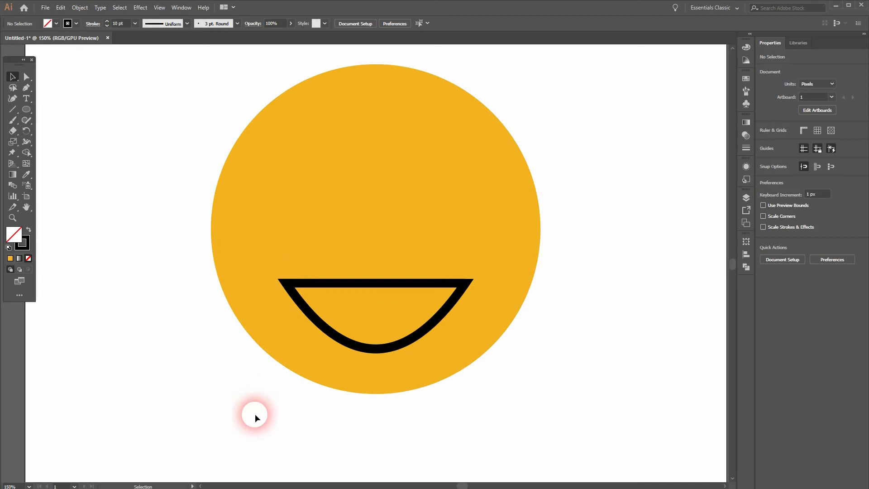
left_click_drag(255, 415, 530, 227)
left_click(181, 7)
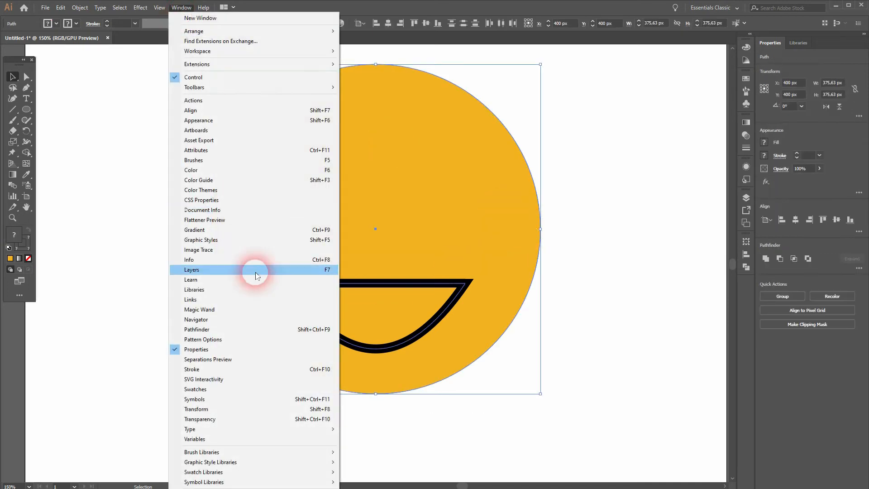
left_click(286, 369)
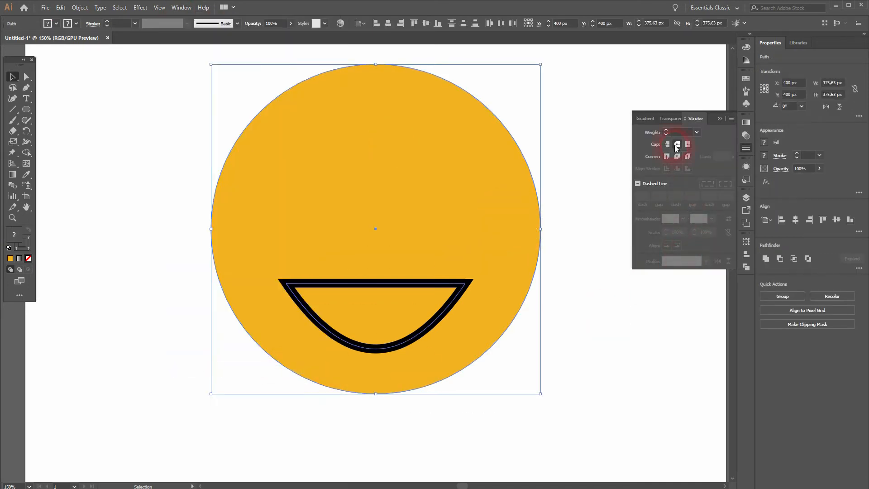
left_click(686, 147)
left_click(677, 156)
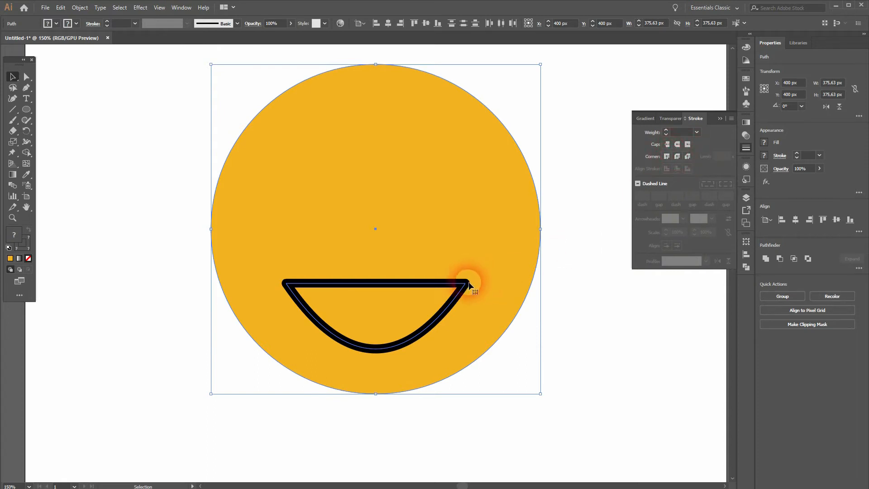
left_click(677, 143)
left_click(718, 118)
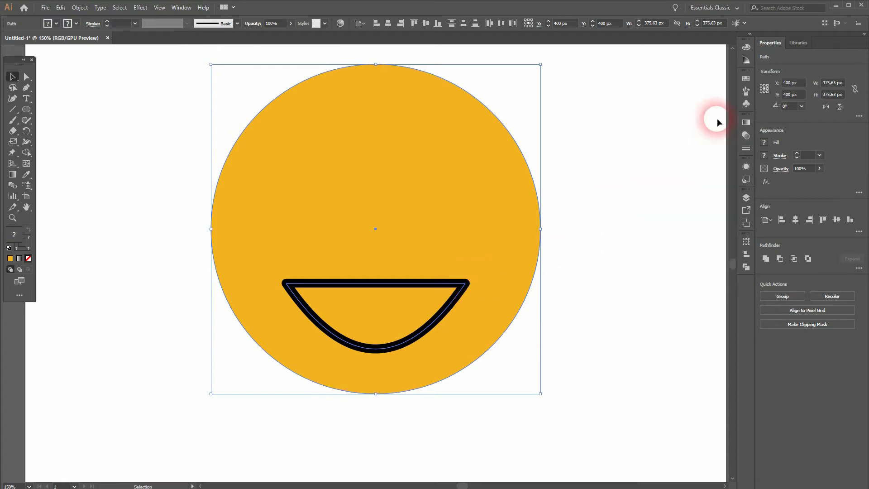
left_click(634, 226)
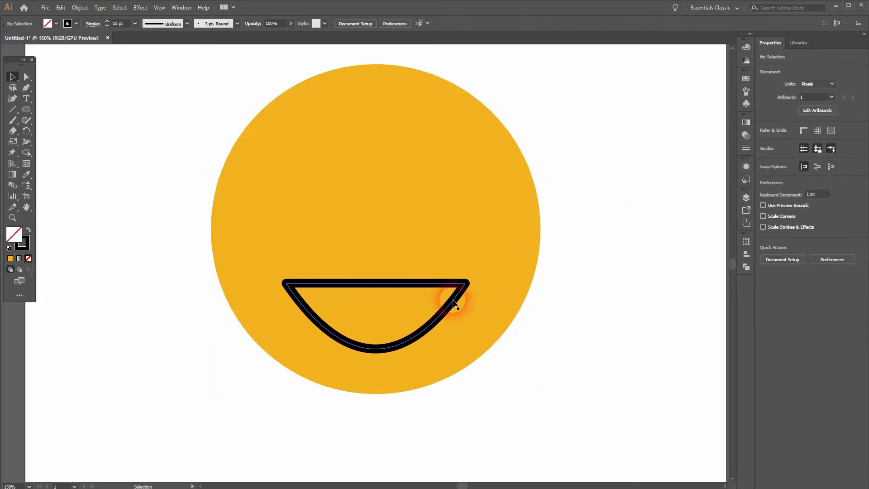
Step: Expand the mouth outline alone, converting both its fill and stroke into shapes
left_click_drag(610, 195, 434, 317)
left_click(452, 181, "shift")
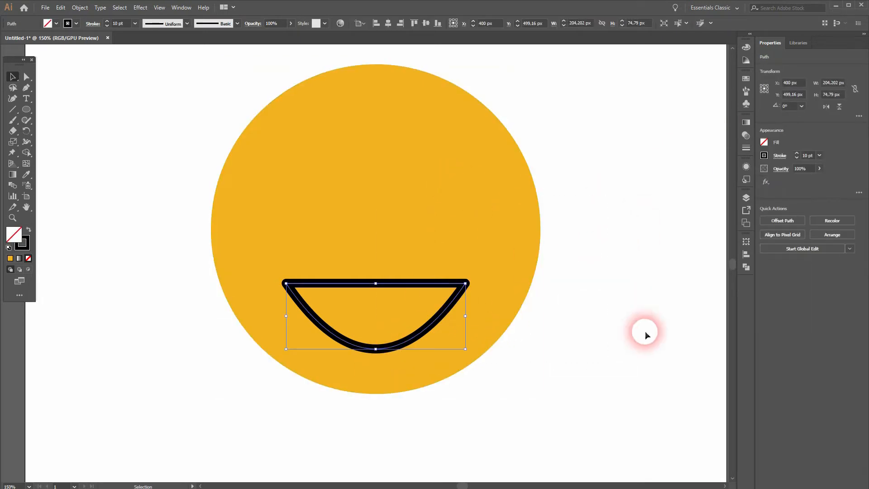
left_click(80, 8)
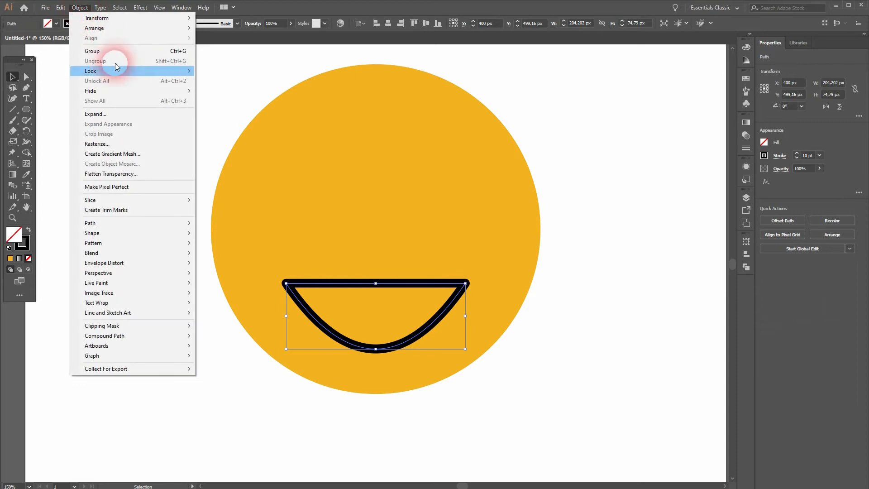
left_click(130, 114)
left_click(636, 262)
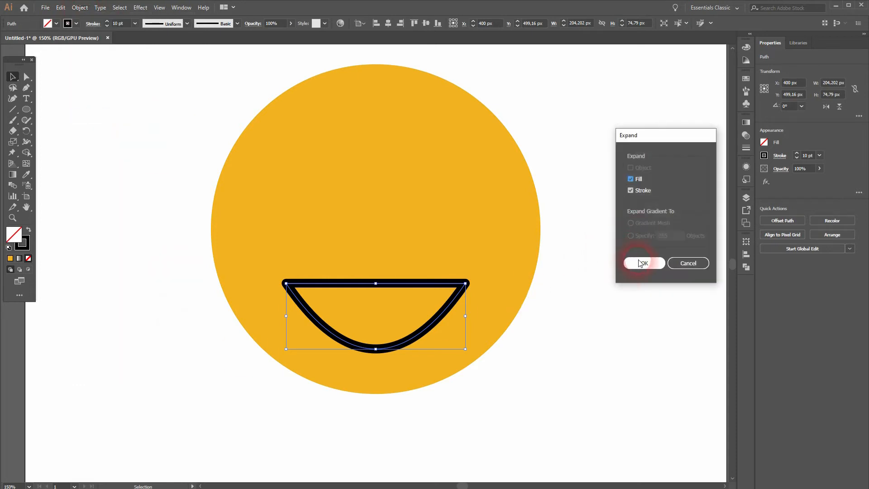
Step: Merge the expanded mouth outline and its interior into one solid black shape with the Shape Builder tool
left_click_drag(26, 153, 53, 152)
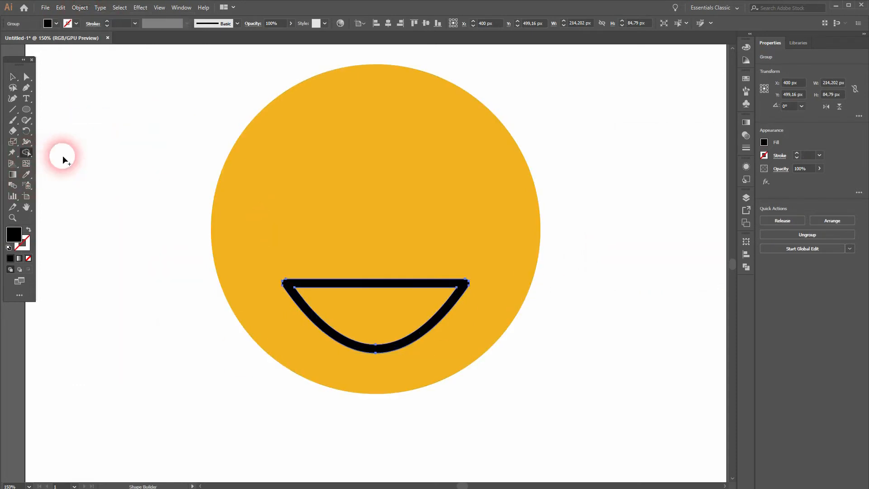
mouse_move(369, 284)
left_mouse_down()
mouse_move(369, 309)
mouse_move(338, 287)
left_mouse_up()
left_click(13, 76)
left_click(127, 293)
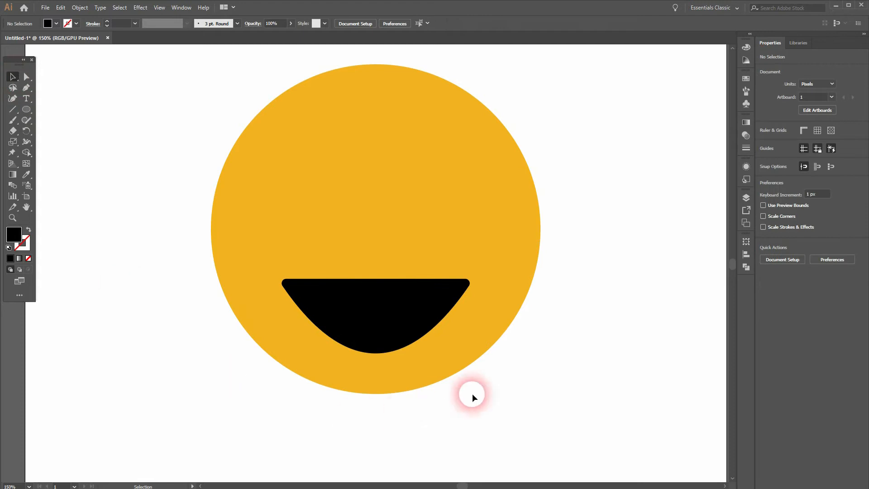
Step: Move the mouth's lowest anchor point slightly downward to make the mouth deeper
left_click(375, 349)
mouse_move(376, 353)
left_mouse_down()
mouse_move(381, 375)
mouse_move(377, 363)
left_mouse_up()
left_click(543, 392)
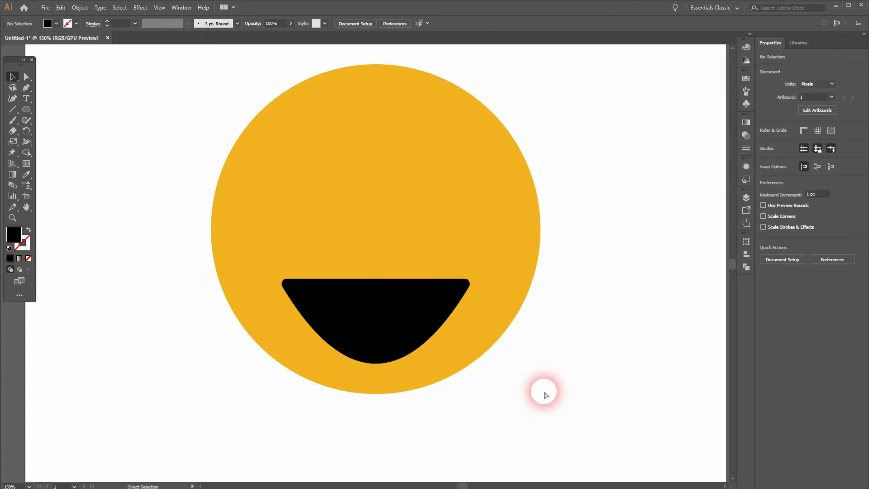
Step: Draw a green upright ellipse about 148 by 231 px over the mouth
key("ctrl+0")
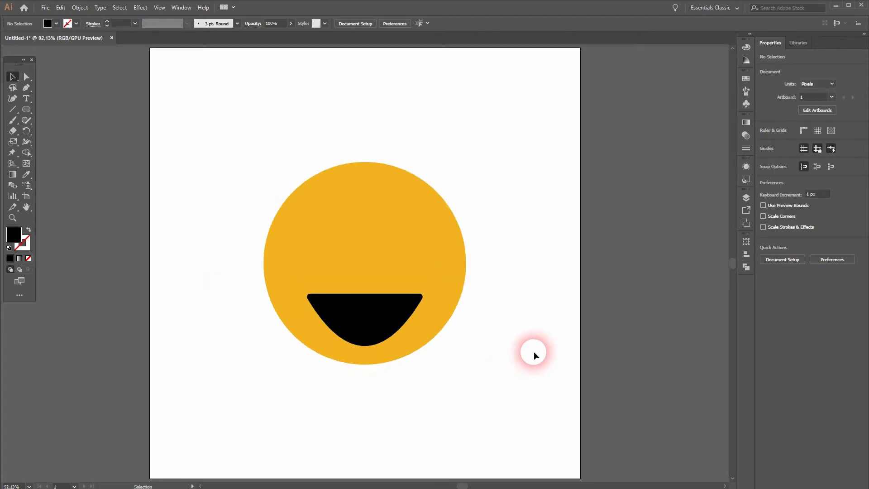
left_click_drag(30, 105, 77, 131)
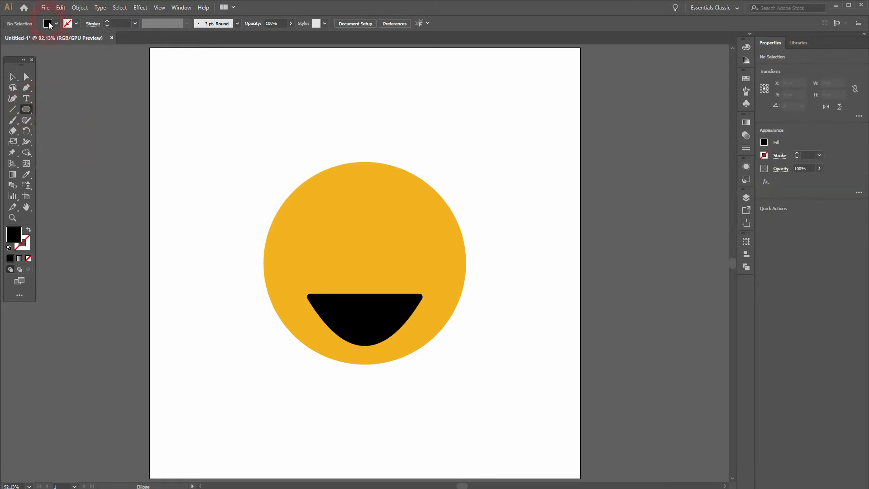
left_click(57, 23)
left_click(77, 50)
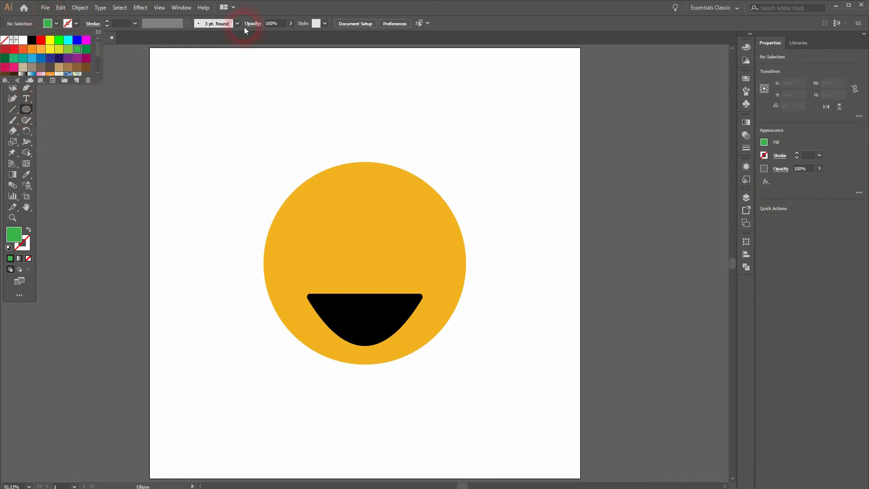
left_click(487, 21)
left_click_drag(361, 360, 428, 237)
left_click(19, 78)
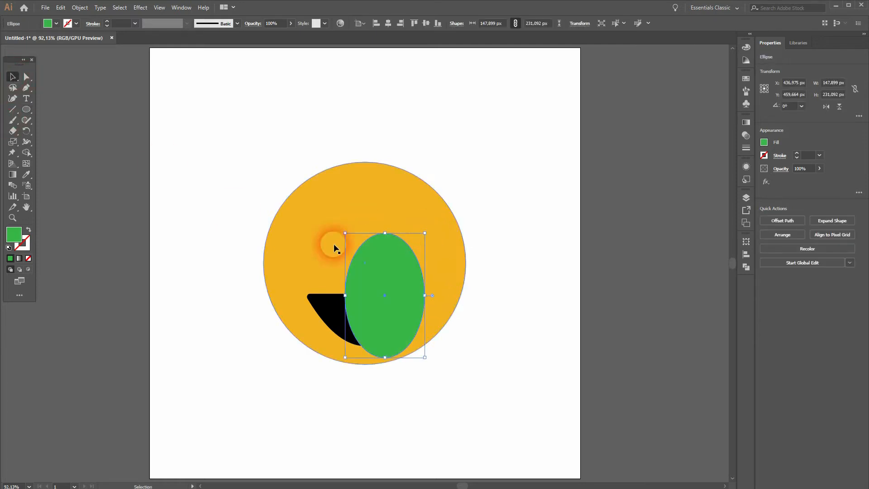
Step: Centre the green ellipse horizontally on the artboard and nudge it down by 9 px
left_click(388, 24)
key("Down")
key("Down")
key("Down")
key("Down")
key("Down")
key("Down")
key("Down")
key("Down")
key("Down")
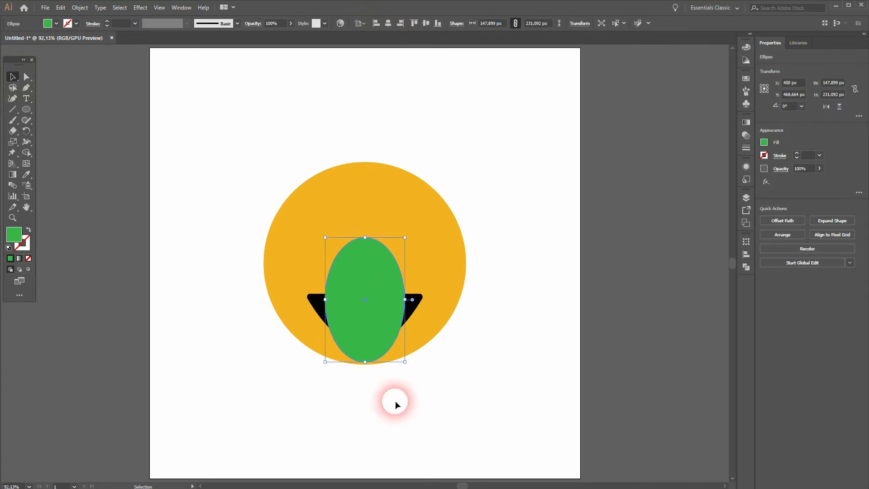
Step: Remove the part of the green ellipse above the mouth's upper edge with the Shape Builder tool
left_click(319, 302, "shift")
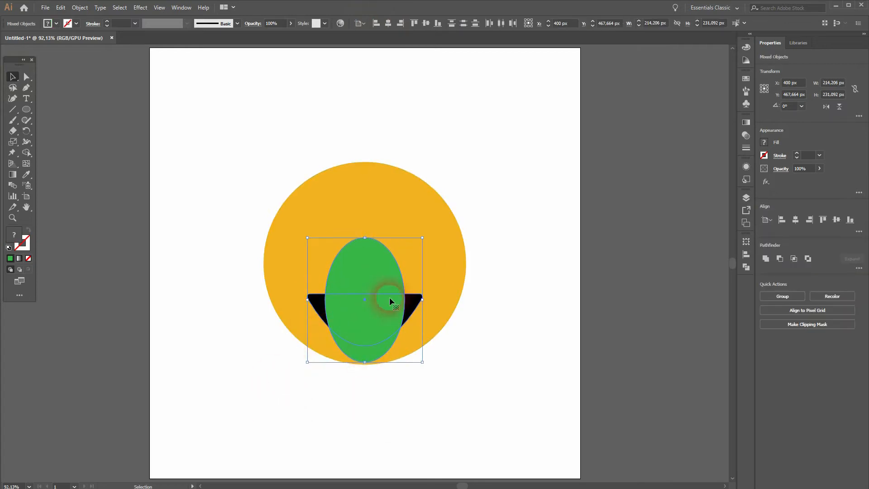
left_click(355, 252, "alt")
left_click(13, 78)
left_click(454, 394)
Step: Nudge the green tongue shape down so its flat edge sits below the mouth's upper edge
left_click(389, 348)
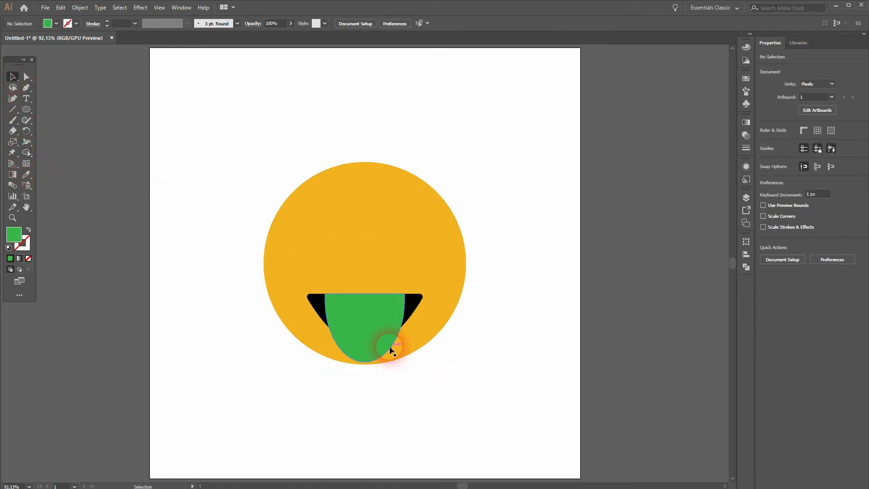
key("Down")
key("Down")
key("Down")
key("Down")
key("Down")
key("Down")
key("Down")
key("Down")
key("Down")
key("Down")
key("Down")
key("Down")
key("Down")
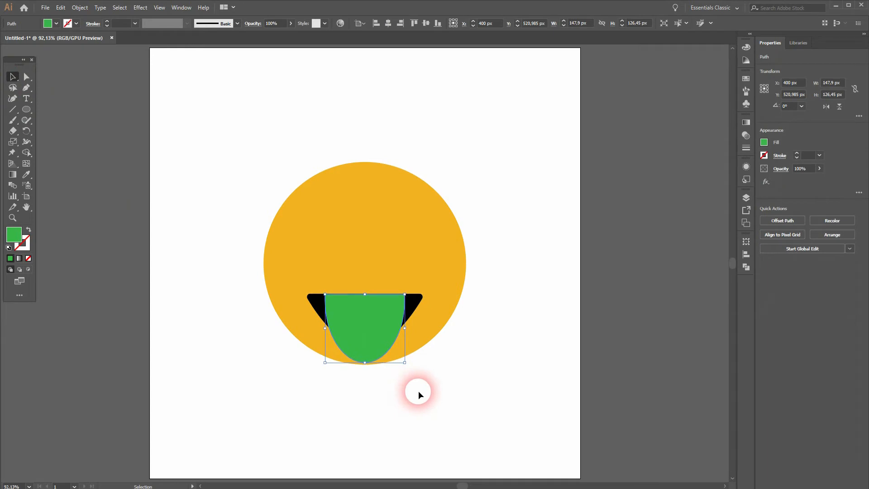
Step: Shrink the green tongue to about 130 by 110 px, keeping it centred on the mouth
left_click_drag(370, 371, 368, 364)
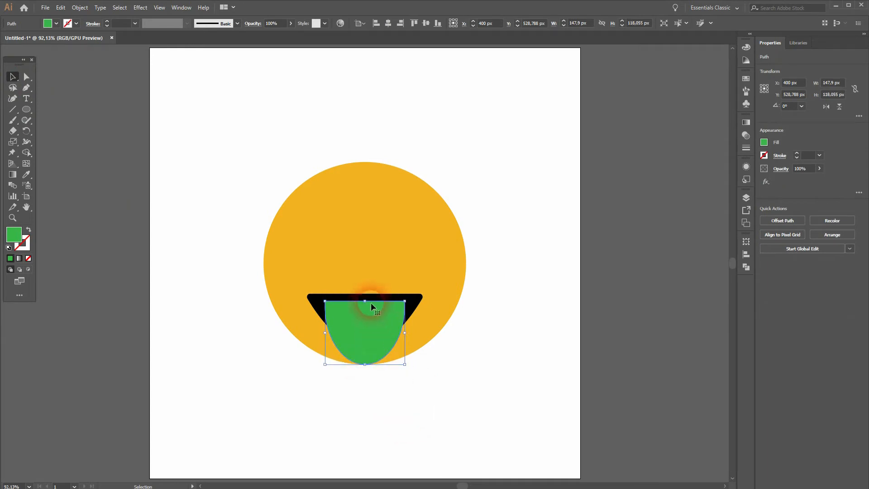
left_click_drag(329, 333, 335, 334)
left_click_drag(371, 370, 371, 365)
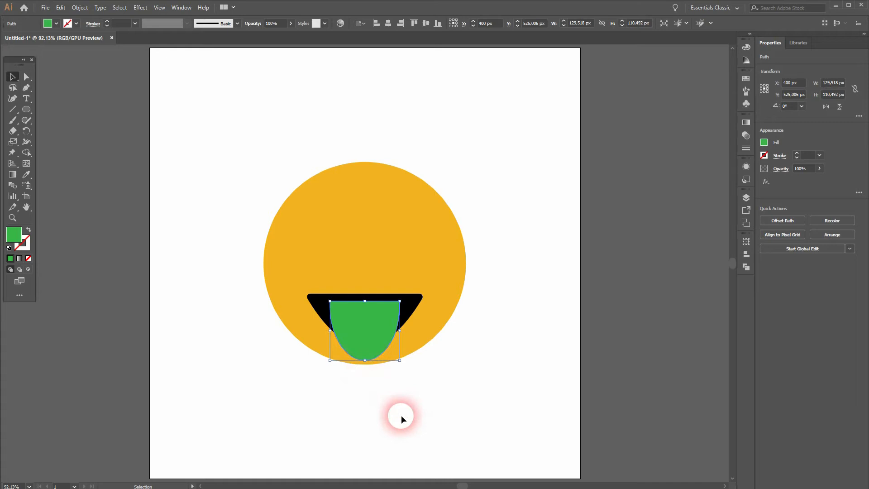
left_click(402, 407)
Step: Bow the tongue's flat upper edge slightly upward with the Anchor Point tool
left_click_drag(26, 88, 77, 121)
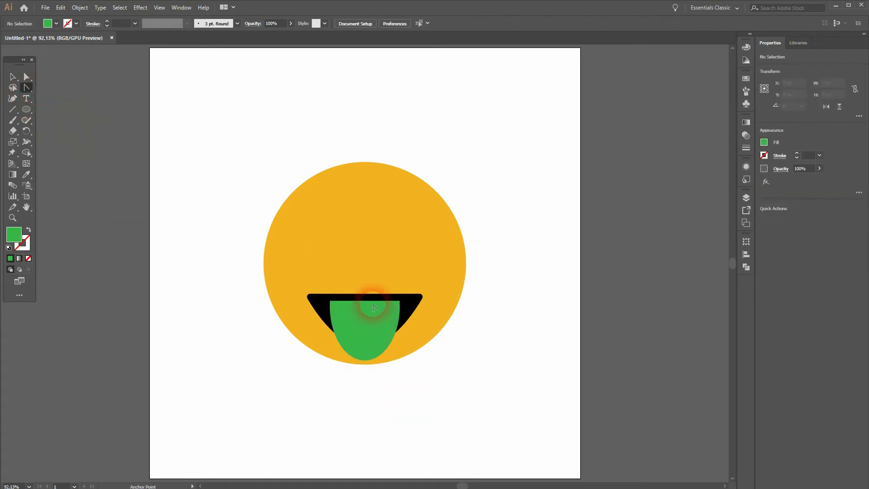
left_click_drag(365, 299, 366, 300)
left_click(13, 82)
left_click(221, 332)
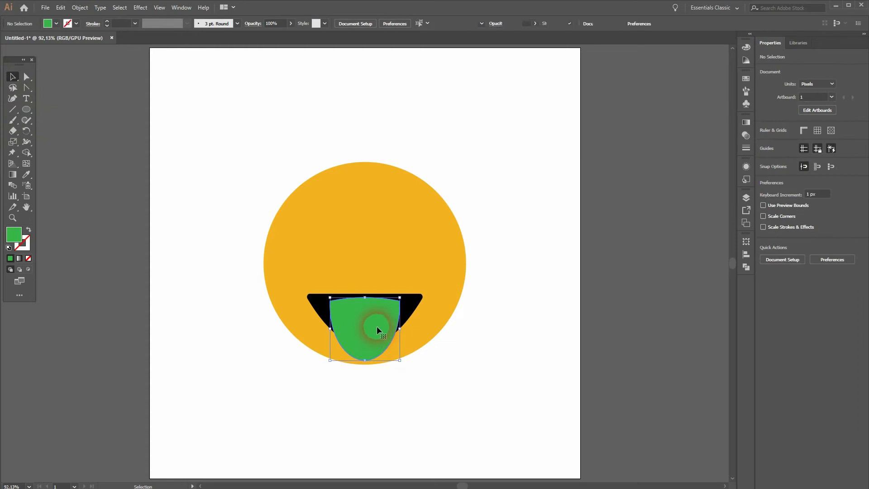
Step: Nudge the tongue down by 9 px and shrink it symmetrically to about 116 by 106 px
left_click(377, 340)
key("Down")
key("Down")
key("Down")
key("Down")
key("Down")
key("Down")
key("Down")
key("Down")
key("Down")
left_click_drag(365, 365, 366, 359)
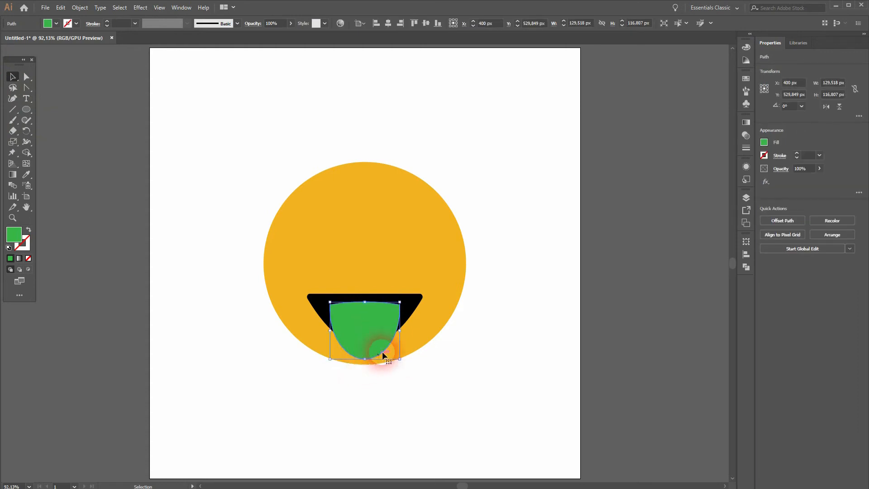
left_click_drag(399, 331, 396, 331)
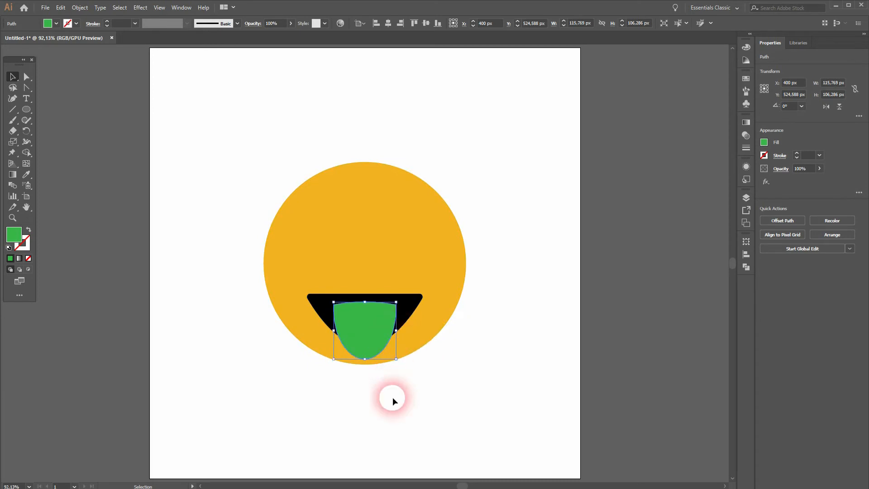
left_click(394, 403)
Step: Round both upper corners of the tongue to about 8 px and stretch its upper edge slightly upward, to about 111 px tall
scroll(375, 348, "up", 3)
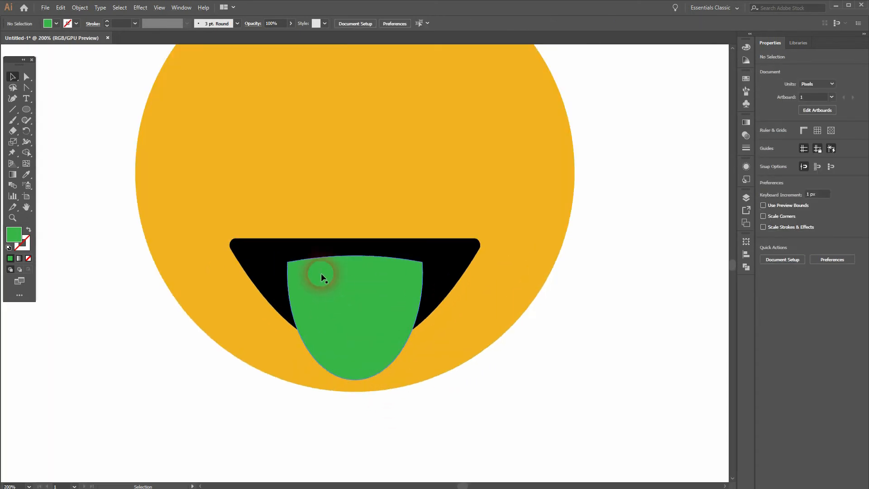
key("a")
left_click(288, 262)
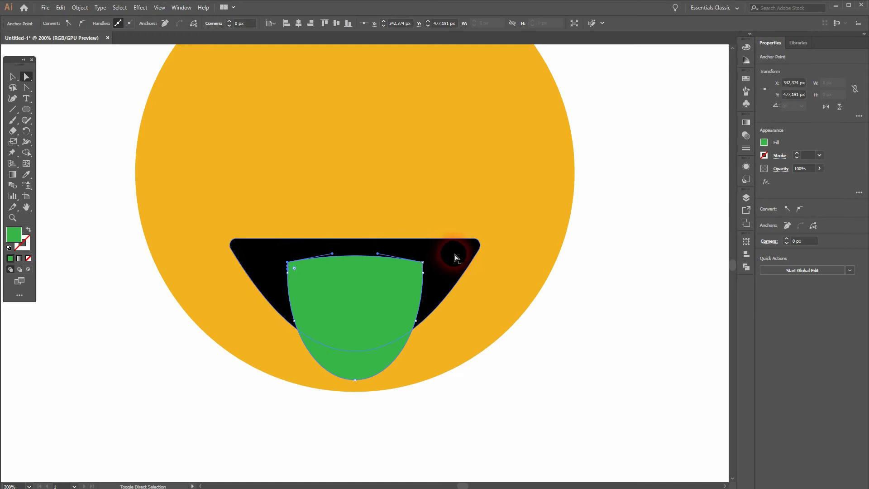
left_click(394, 281)
scroll(396, 280, "up", 2)
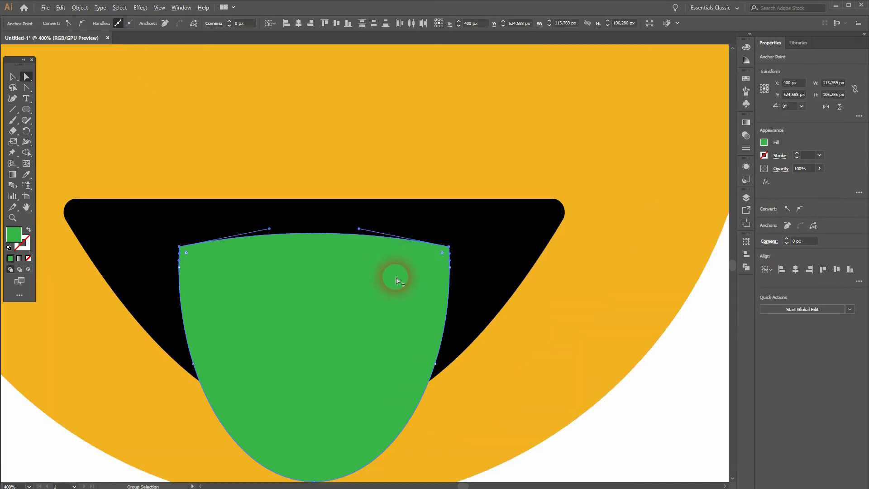
mouse_move(443, 257)
left_mouse_down()
mouse_move(422, 271)
mouse_move(429, 264)
left_mouse_up()
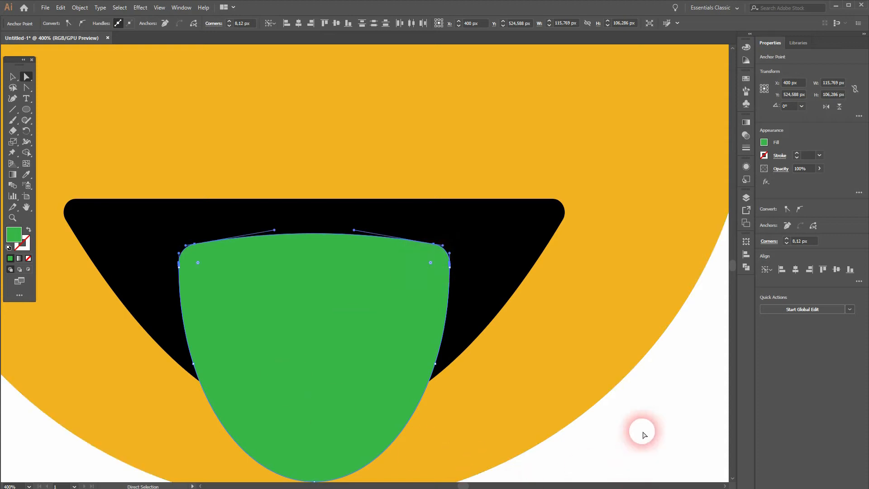
left_click(650, 414)
key("ctrl+0")
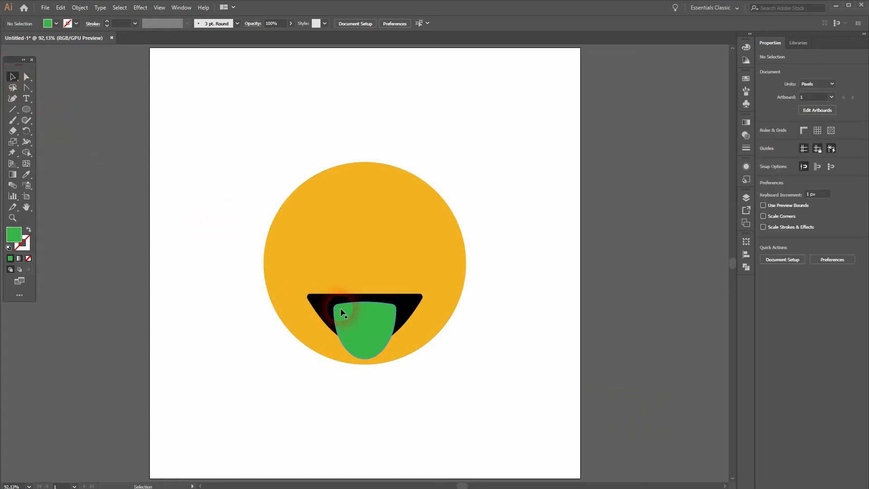
left_click(361, 304)
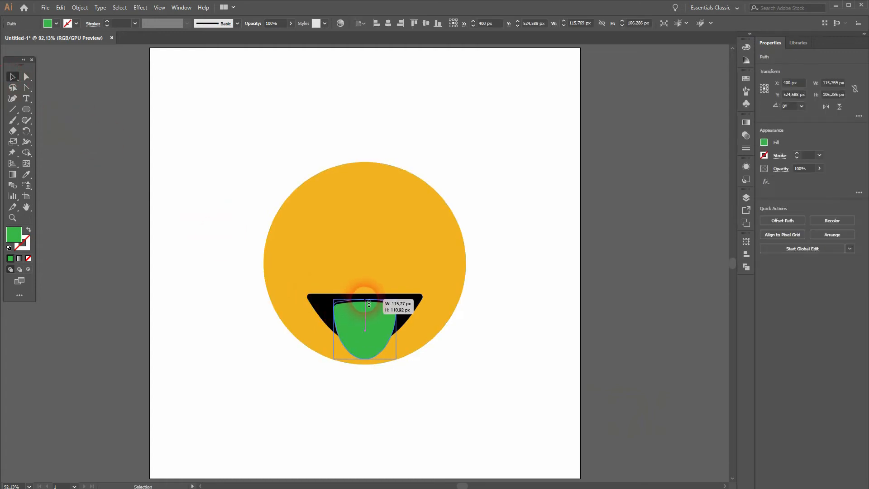
left_click(472, 382)
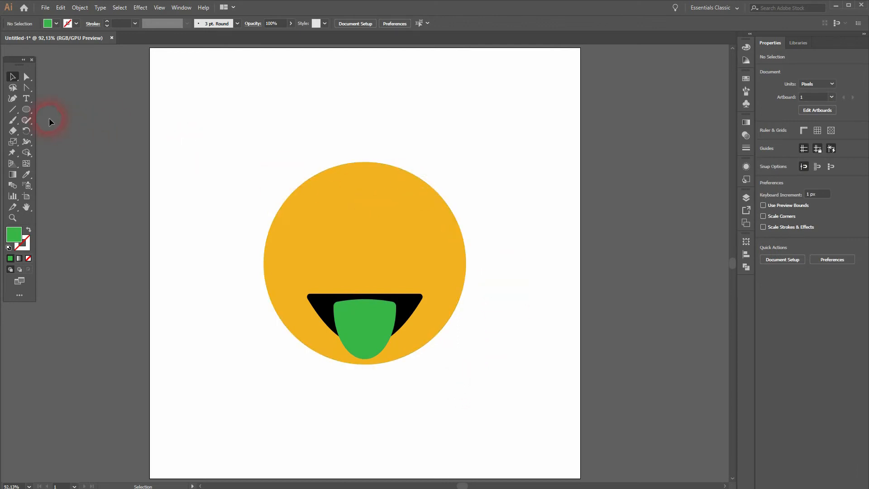
Step: Activate the Type tool and compare the dollar-sign glyph in the Niagara Engraved and Impact fonts
right_click(25, 99)
left_click(74, 163)
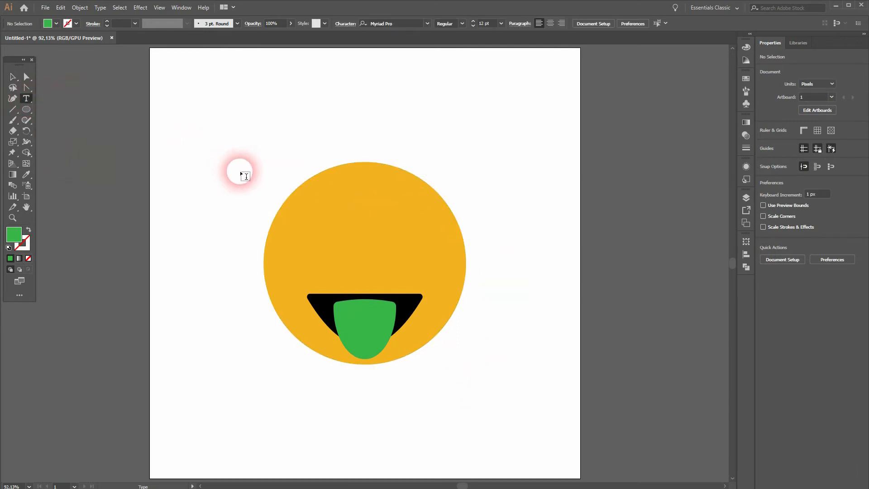
left_click(79, 8)
left_click(100, 8)
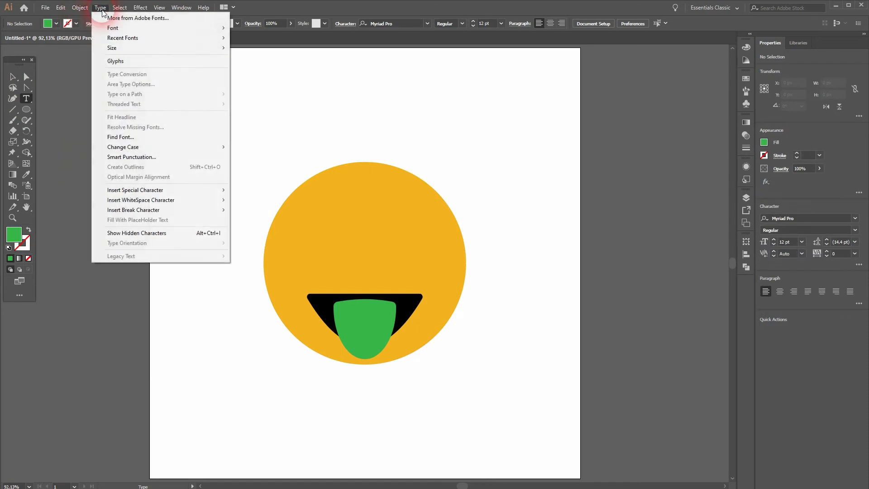
left_click(141, 62)
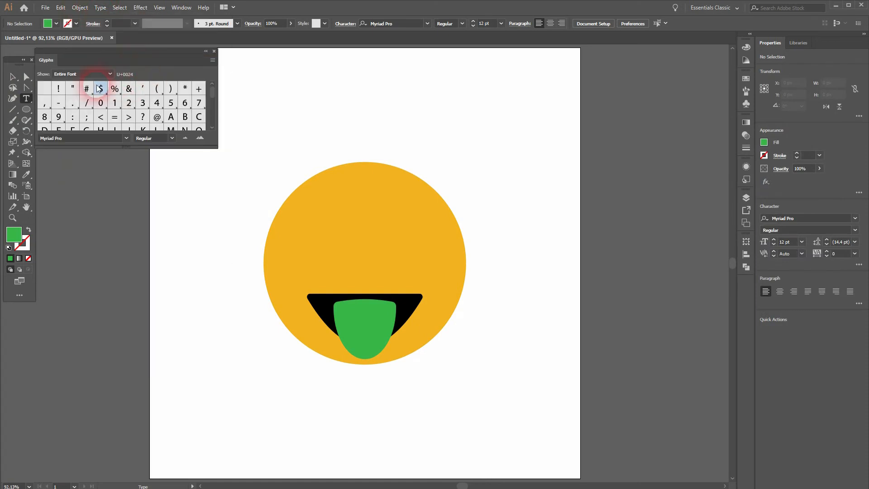
left_click(126, 138)
left_click(121, 160)
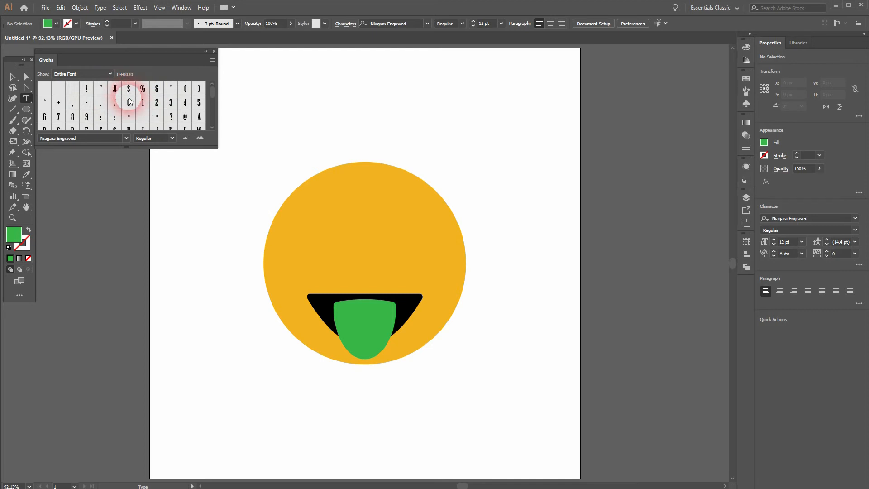
left_click(127, 137)
scroll(124, 160, "up", 15)
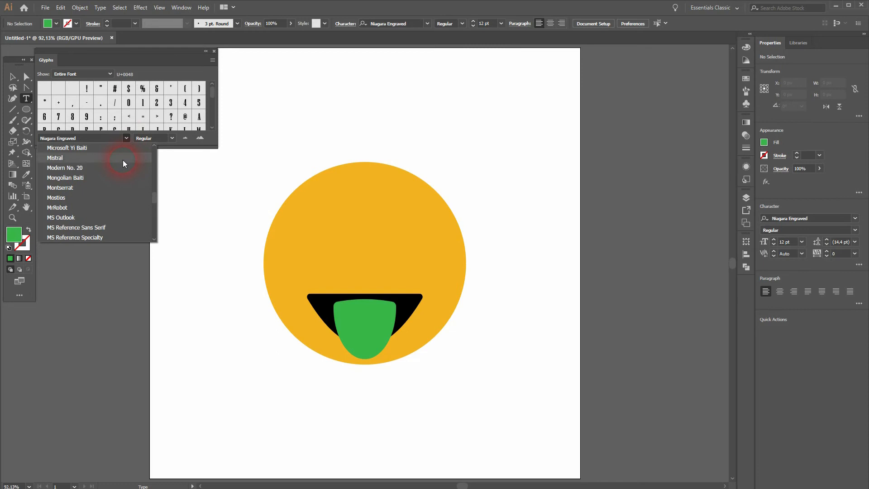
left_click(98, 170)
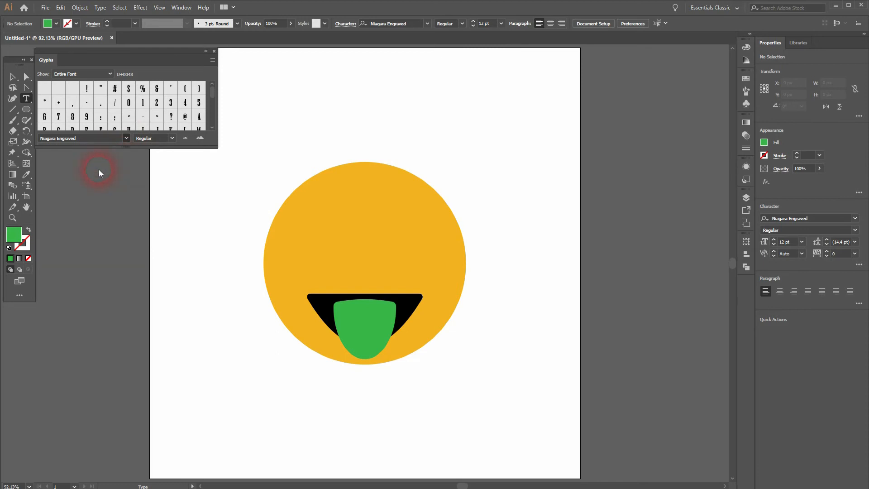
left_click(129, 88)
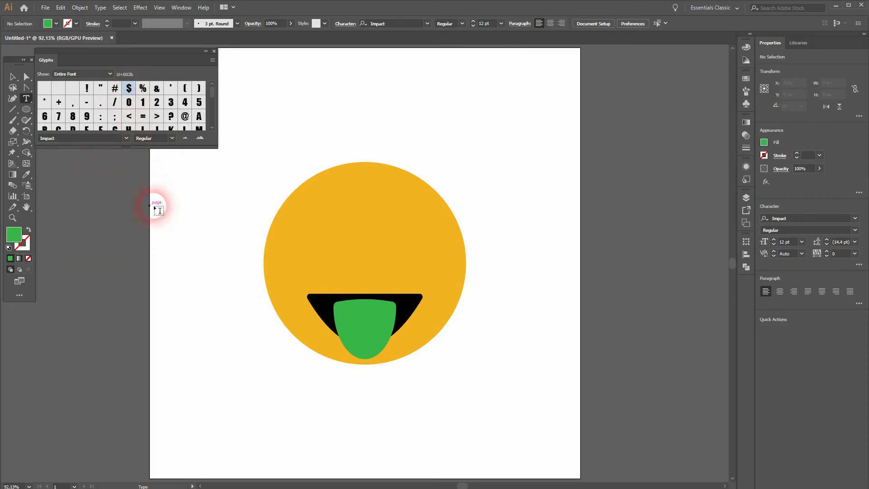
left_click(214, 51)
Step: Add a "$" text in the Source Sans Variable font on the empty area above and right of the head
left_click(856, 219)
scroll(854, 314, "up", 10)
scroll(814, 371, "up", 20)
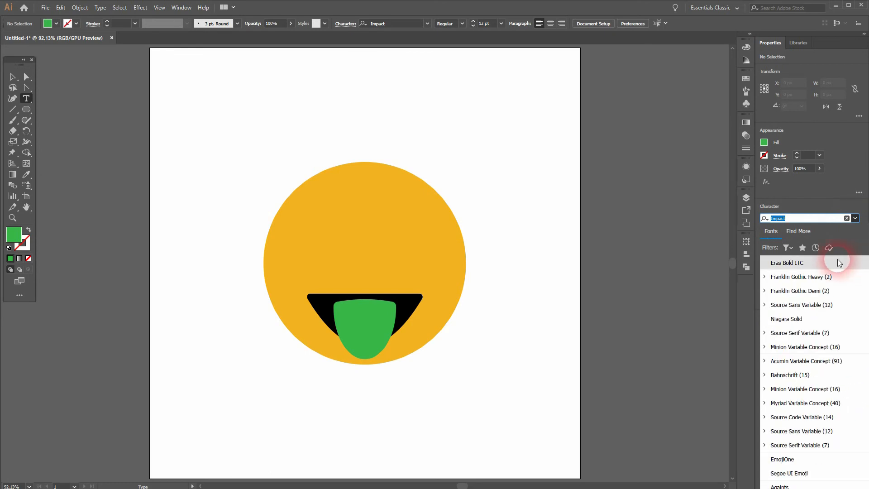
left_click(807, 309)
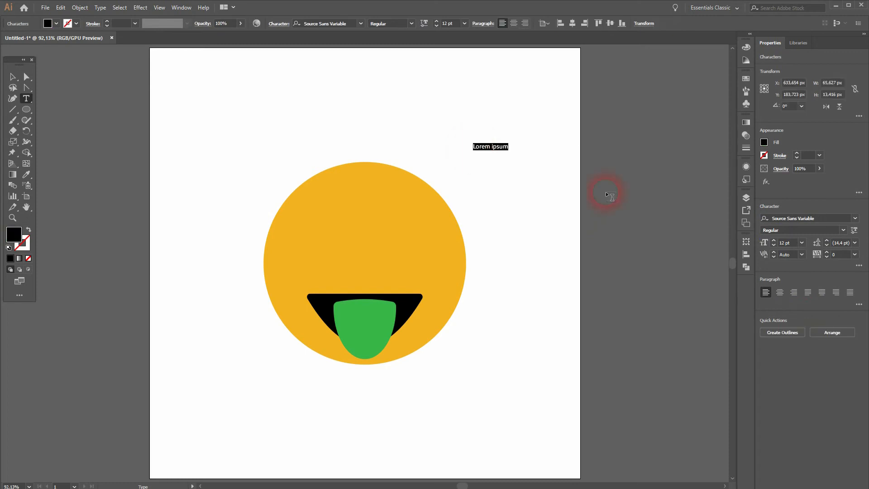
type("$")
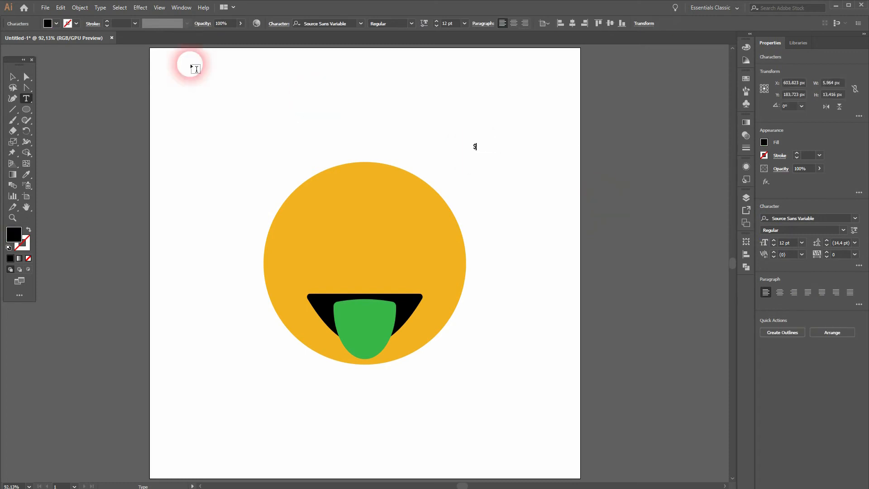
Step: Enlarge the dollar sign to about 117 pt, place two side by side as eyes, and put a spare copy outside the head
left_click(15, 76)
left_click_drag(477, 143, 527, 132)
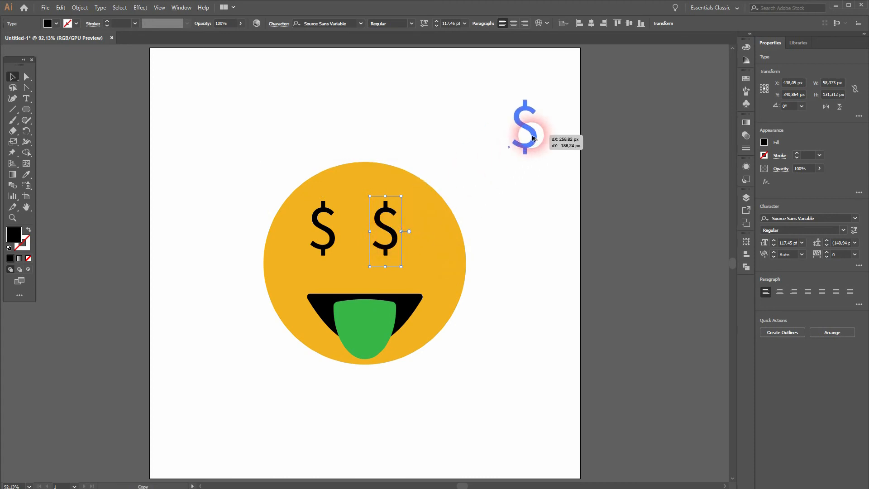
Step: Convert the two dollar-sign eyes from text to outlines
left_click(377, 245)
left_click(329, 244, "shift")
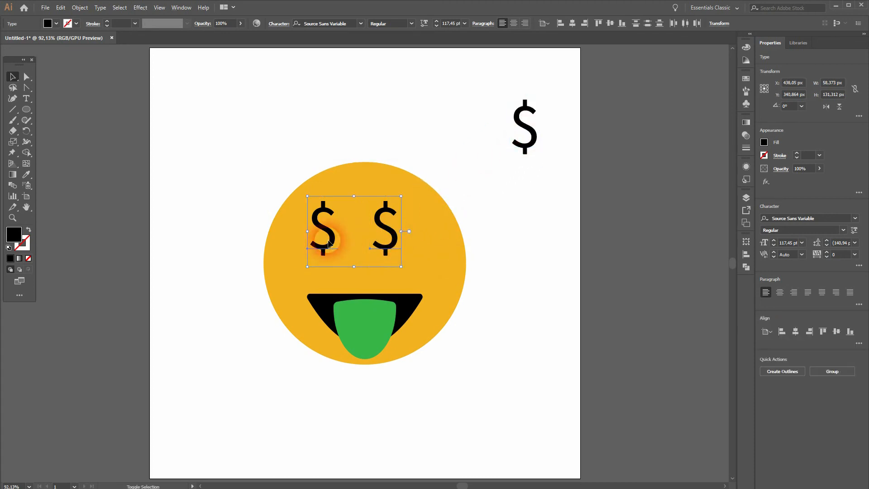
right_click(329, 244)
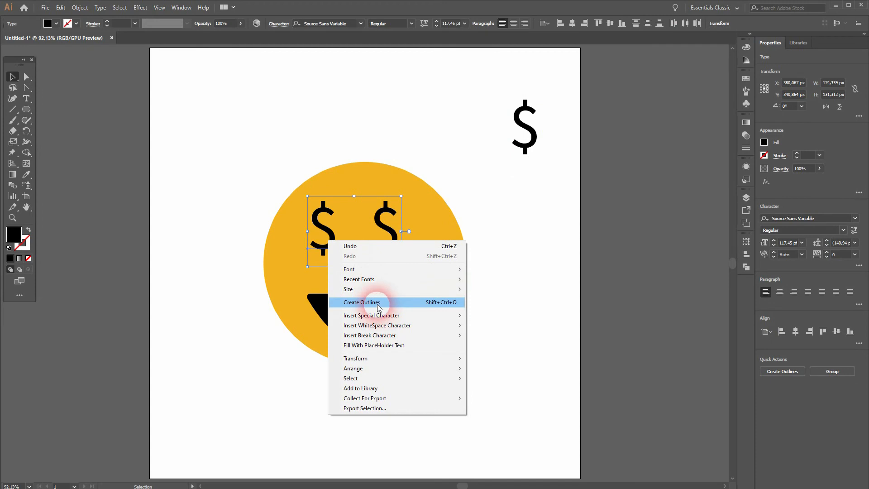
left_click(379, 307)
Step: Group the two outlined dollar-sign eyes and centre the group horizontally on the artboard
right_click(331, 241)
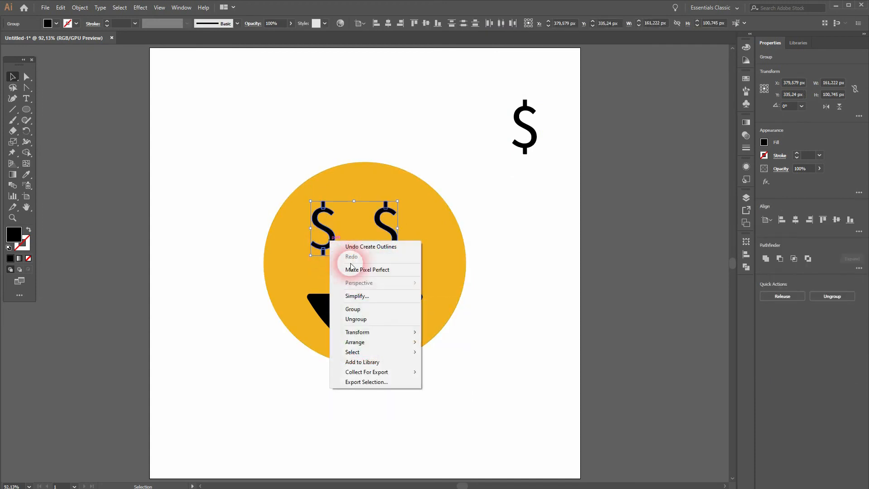
left_click(371, 309)
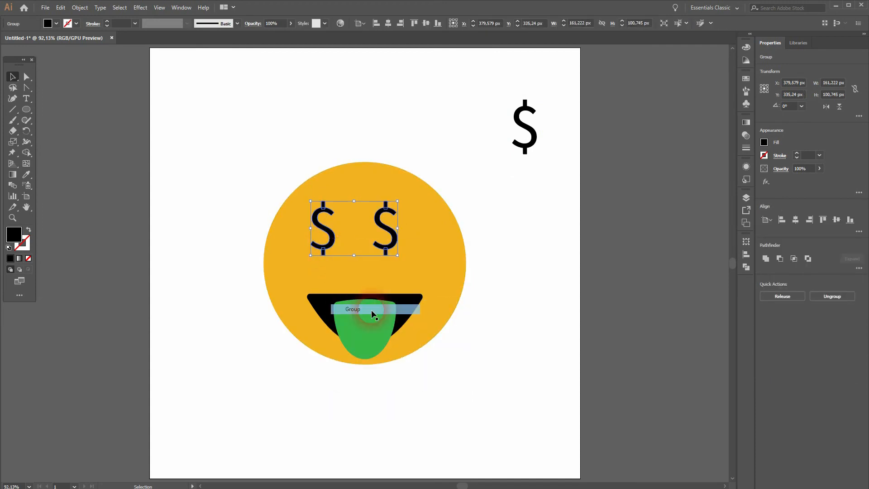
left_click(388, 24)
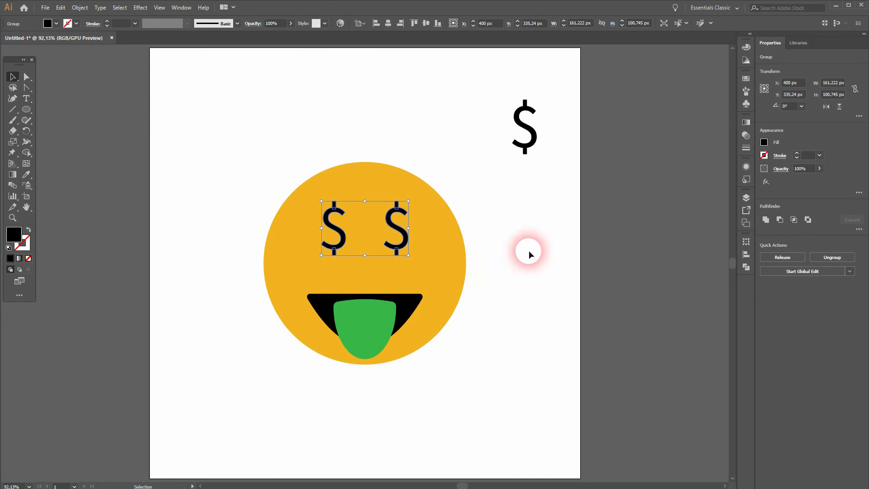
Step: Give the dollar-sign eyes a black 5 pt stroke to thicken them
left_click(75, 24)
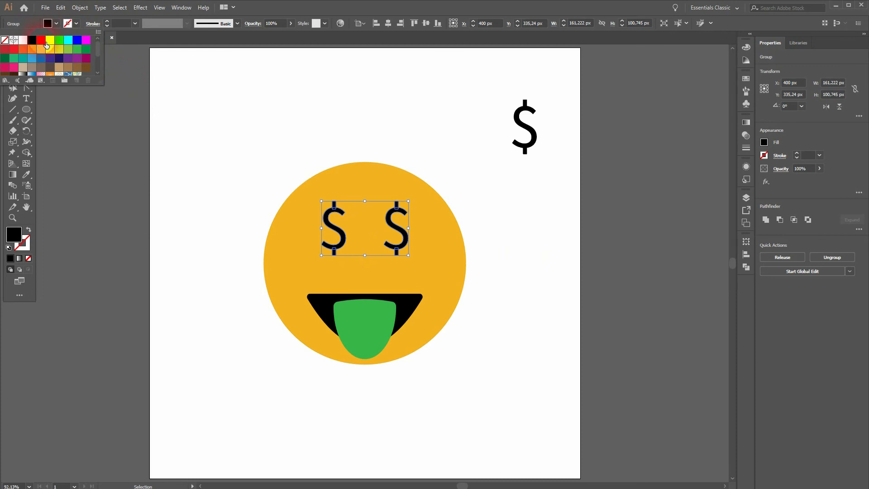
left_click(32, 40)
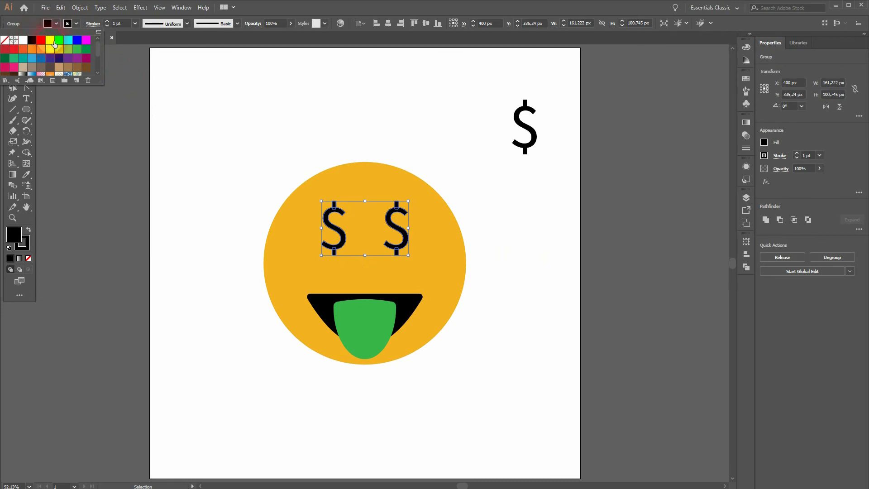
left_click(107, 21)
left_click(107, 21)
left_click(107, 22)
left_click(106, 22)
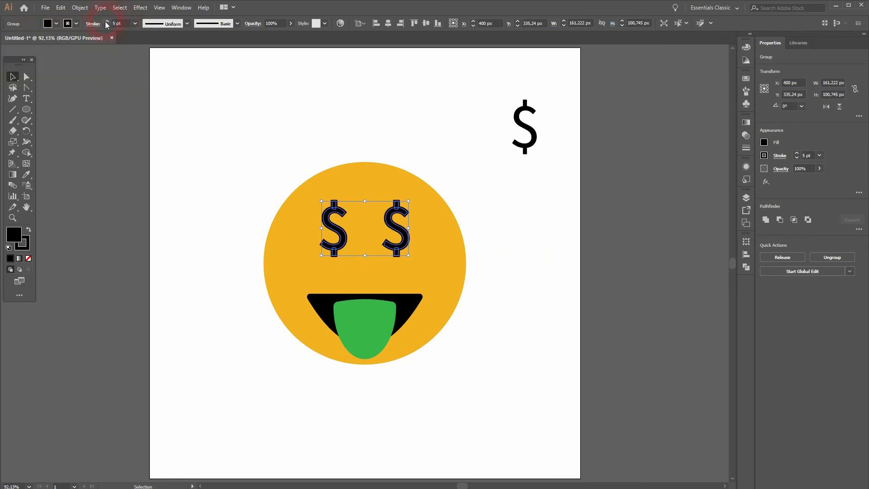
Step: Increase the stroke of the grouped dollar-sign eyes to 9 pt
left_click(106, 22)
left_click(107, 22)
left_click(107, 22)
left_click(107, 22)
left_click(170, 215)
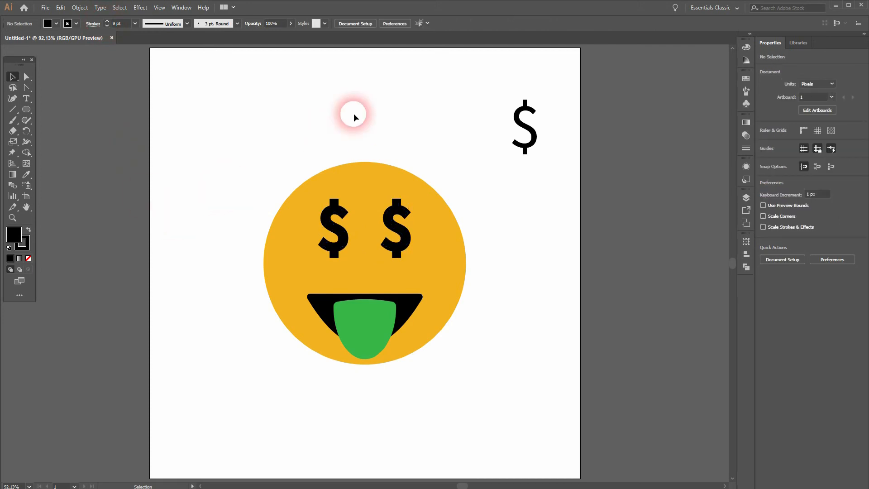
Step: Fill the spare dollar sign outside the head with white
left_click_drag(487, 100, 573, 180)
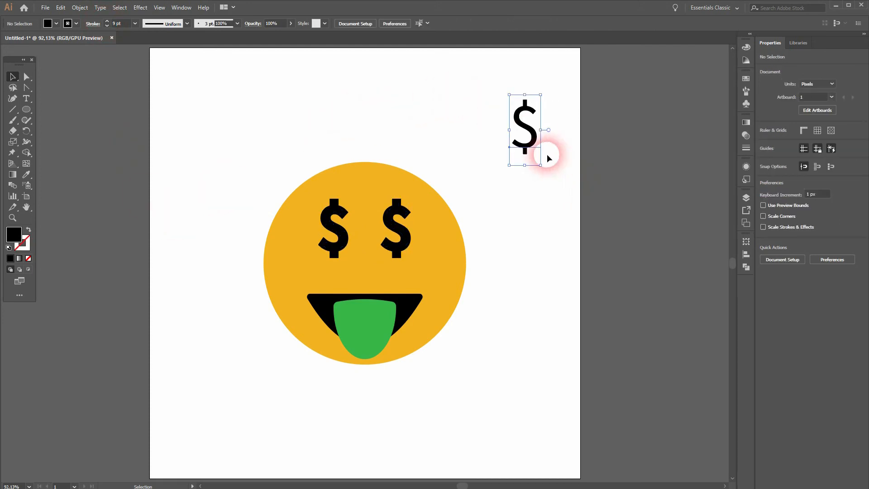
left_click(56, 24)
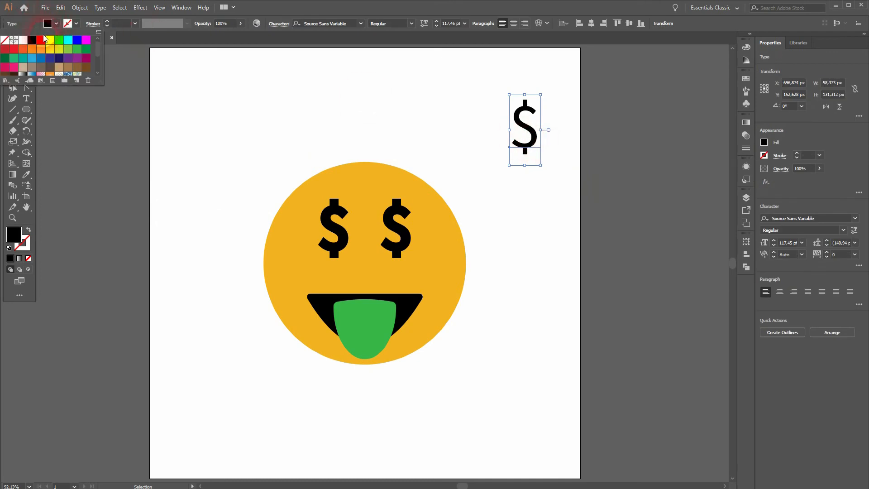
left_click(23, 40)
Step: Place the white dollar sign on the green tongue, reduce it to about 99 pt, and centre it horizontally on the artboard
left_click_drag(535, 125, 364, 324)
left_click_drag(364, 369, 364, 358)
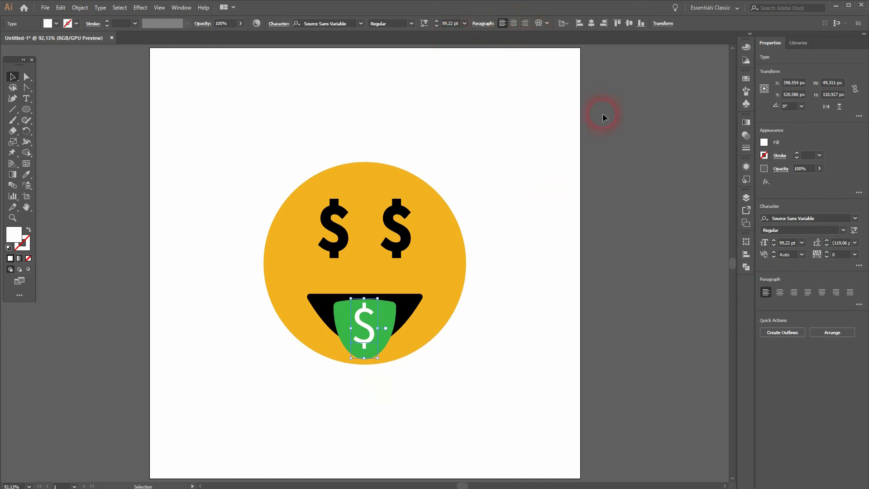
left_click(596, 24)
left_click(519, 297)
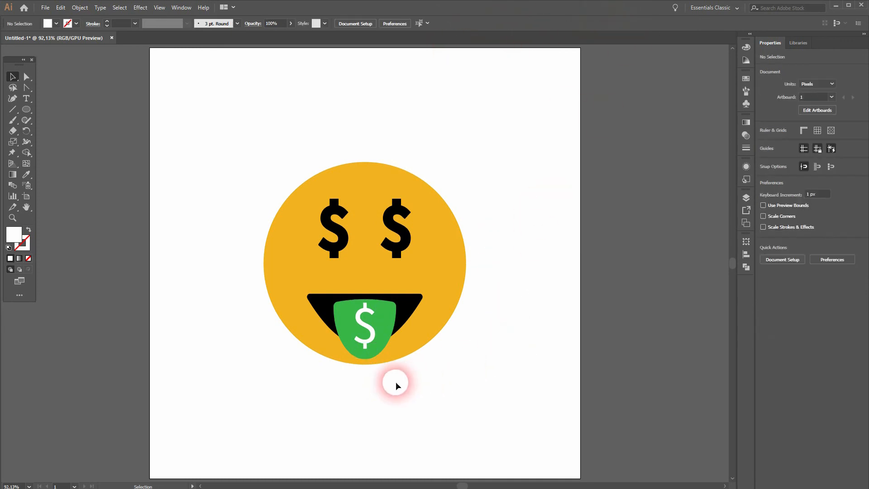
Step: Nudge the white dollar sign slightly down on the tongue
scroll(376, 325, "up", 2)
left_click(361, 330)
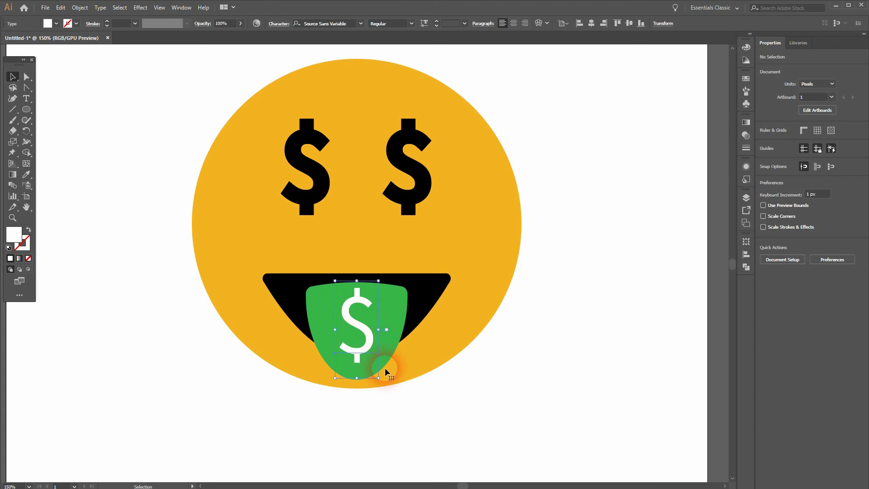
key("Down")
key("Down")
key("Down")
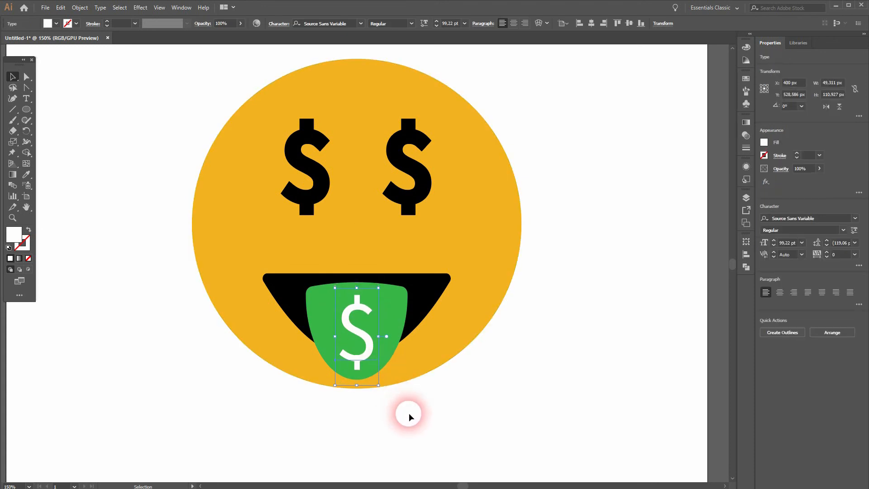
Step: Convert the tongue's dollar sign to outlines and centre it horizontally on the artboard again
right_click(365, 357)
left_click(428, 404)
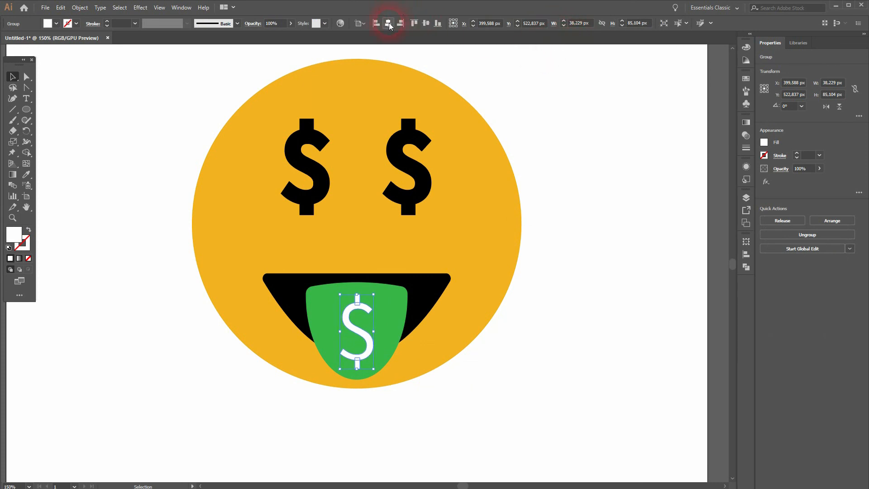
left_click(589, 356)
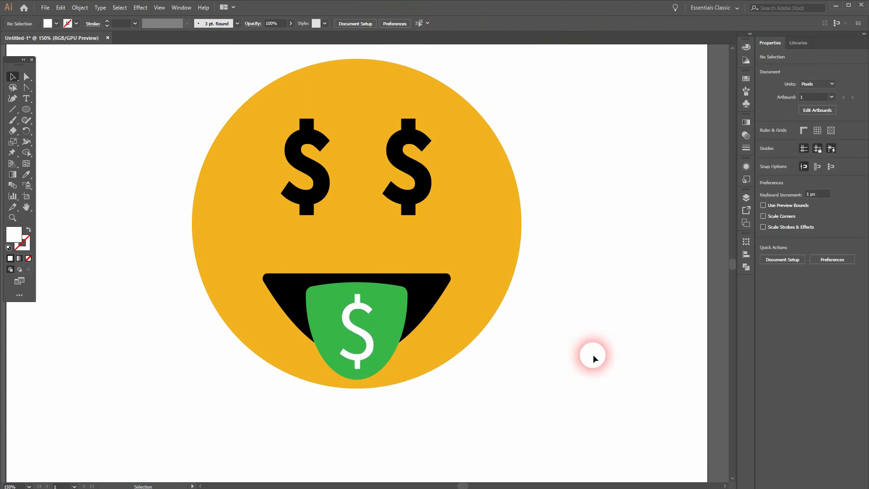
Step: Give the outlined dollar sign on the tongue a white 4 pt stroke
left_click(355, 326)
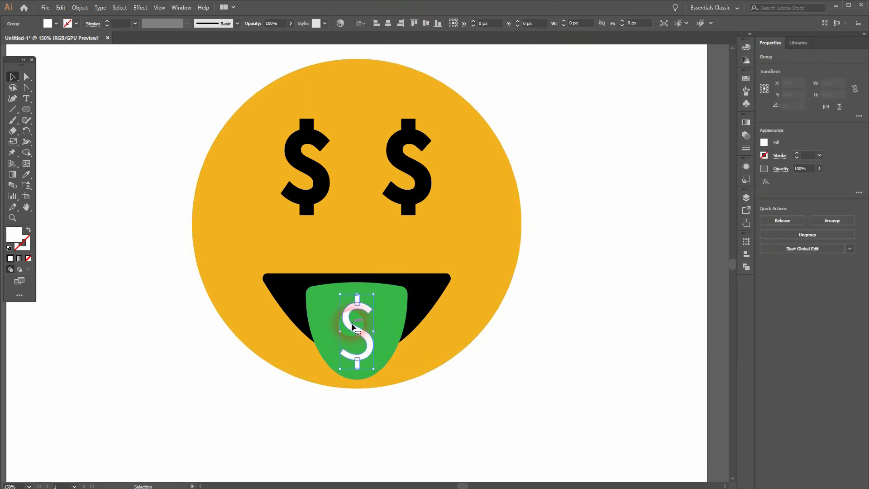
left_click(76, 23)
left_click(22, 40)
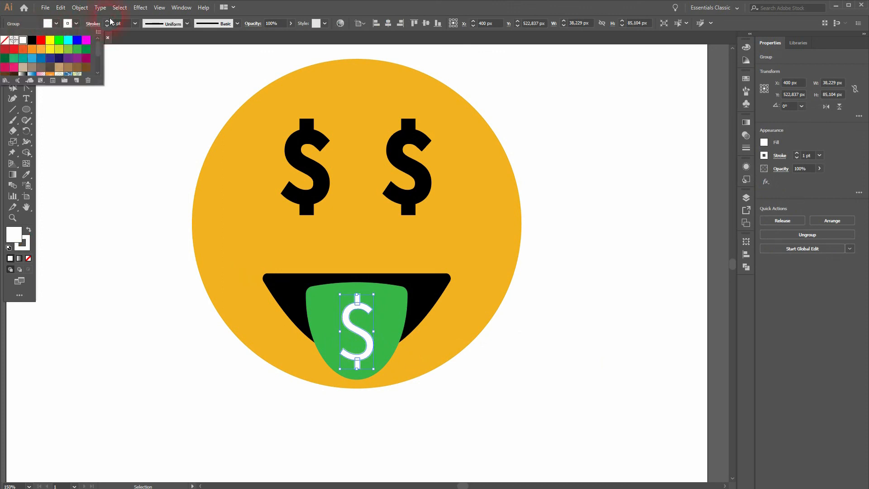
left_click(107, 21)
left_click(107, 22)
left_click(107, 22)
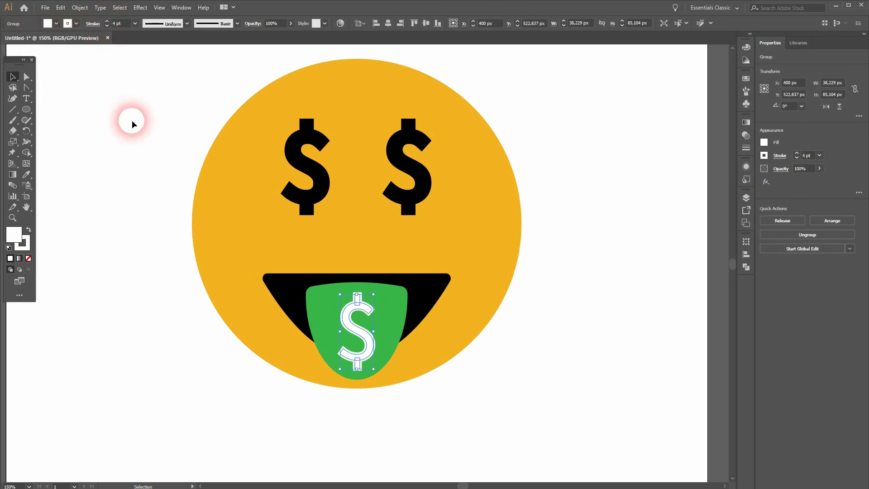
left_click(152, 232)
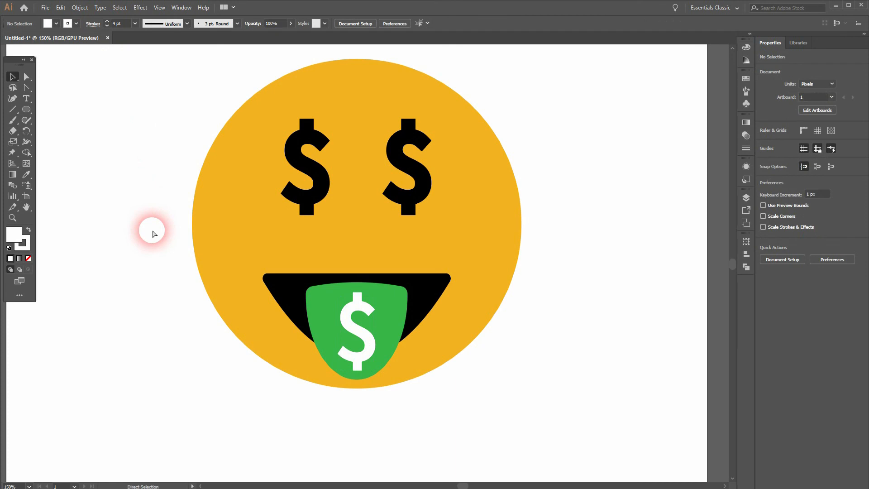
Step: Resize the black mouth to about 198 px wide and 109 px tall, keeping it centred behind the tongue
key("ctrl+0")
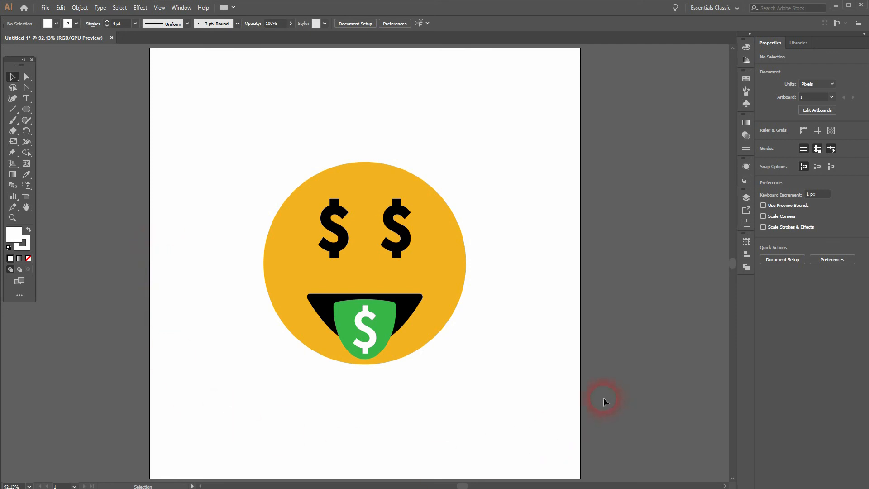
left_click(403, 299)
left_click_drag(423, 320, 422, 322)
left_click_drag(365, 345, 370, 358)
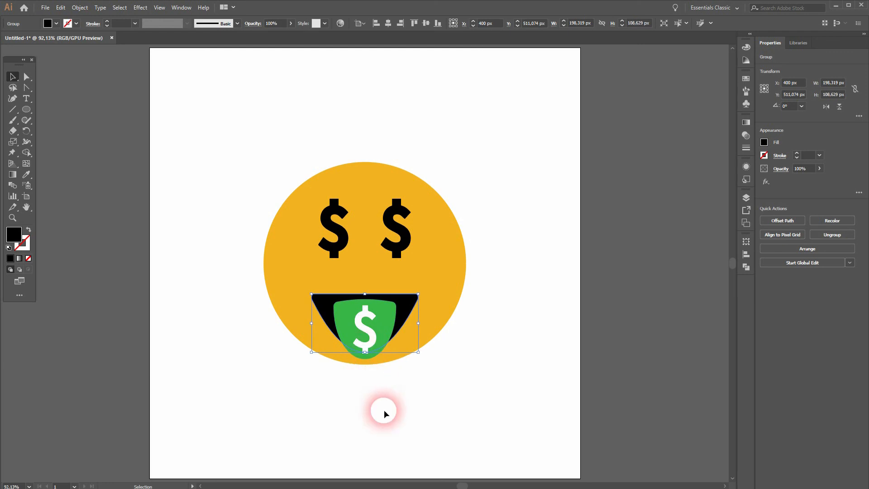
left_click(451, 395)
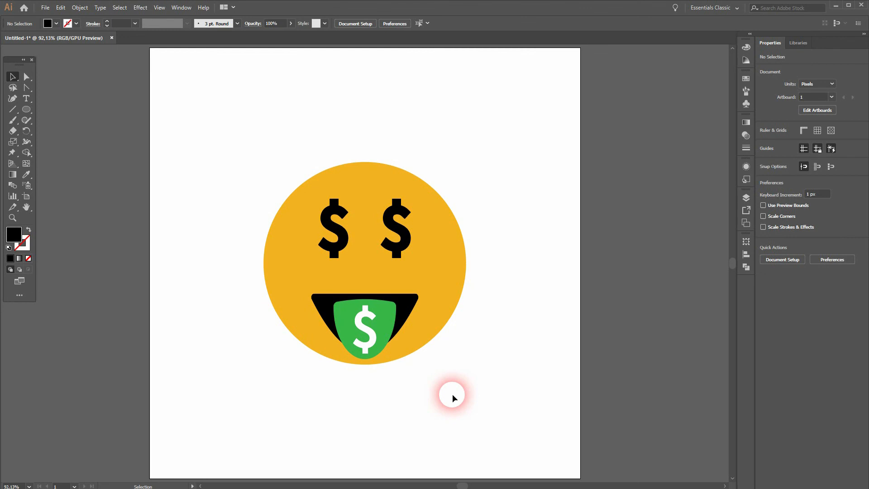